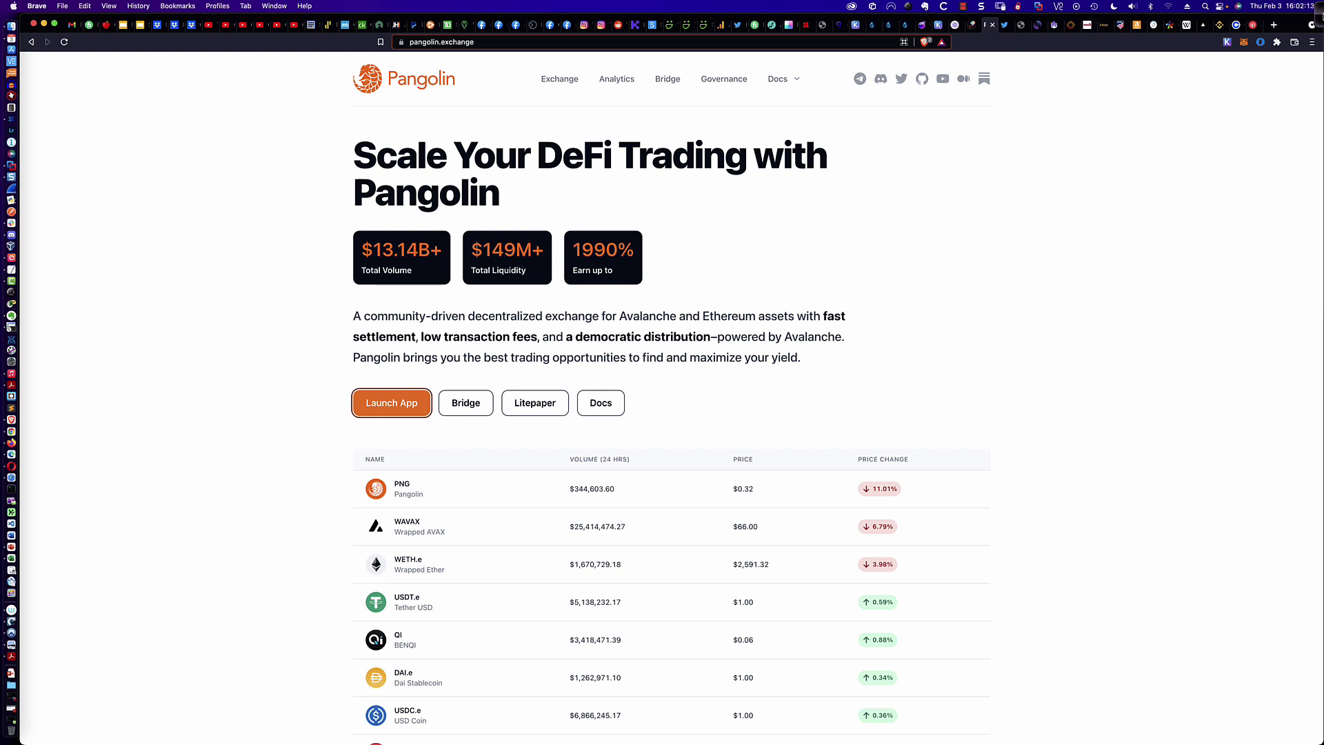
Switch to Twitter to view Pangolin's Super Farms announcement thread, including the AVAX-UST farm.
{"action": "left_click", "coordinate": [1005, 26]}
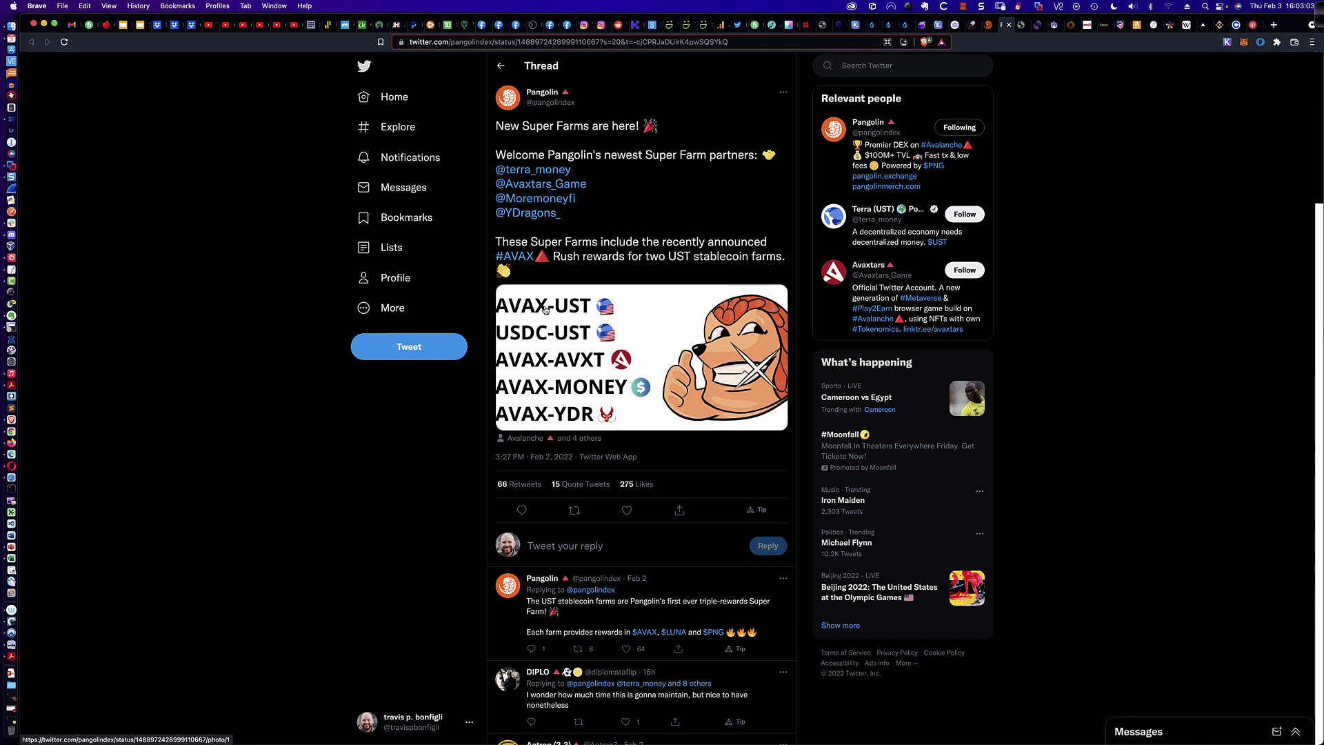
Go back to the Pangolin homepage at pangolin.exchange.
{"action": "left_click", "coordinate": [986, 25]}
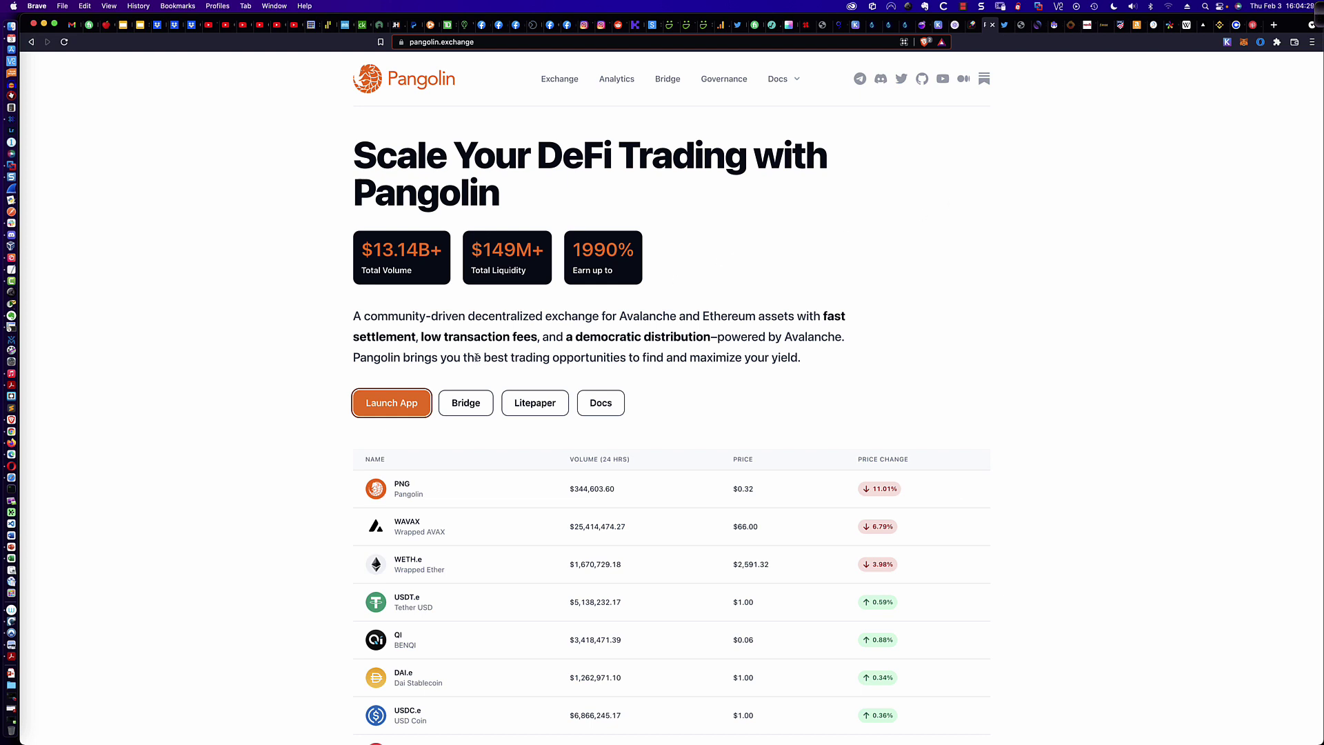
Launch the Pangolin app, check the wallet's 17.18 AVAX balance, and bring up rpc.info.
{"action": "left_click", "coordinate": [385, 407]}
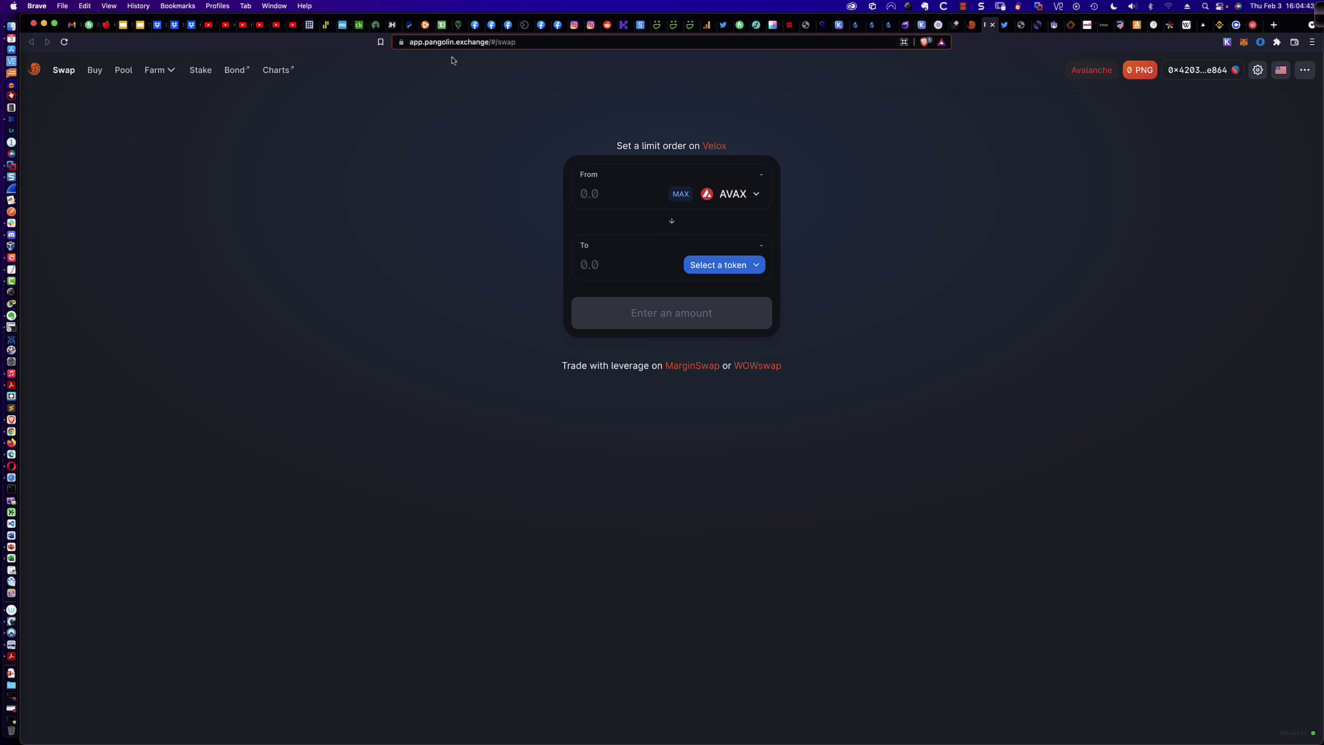
{"action": "left_click", "coordinate": [1243, 44]}
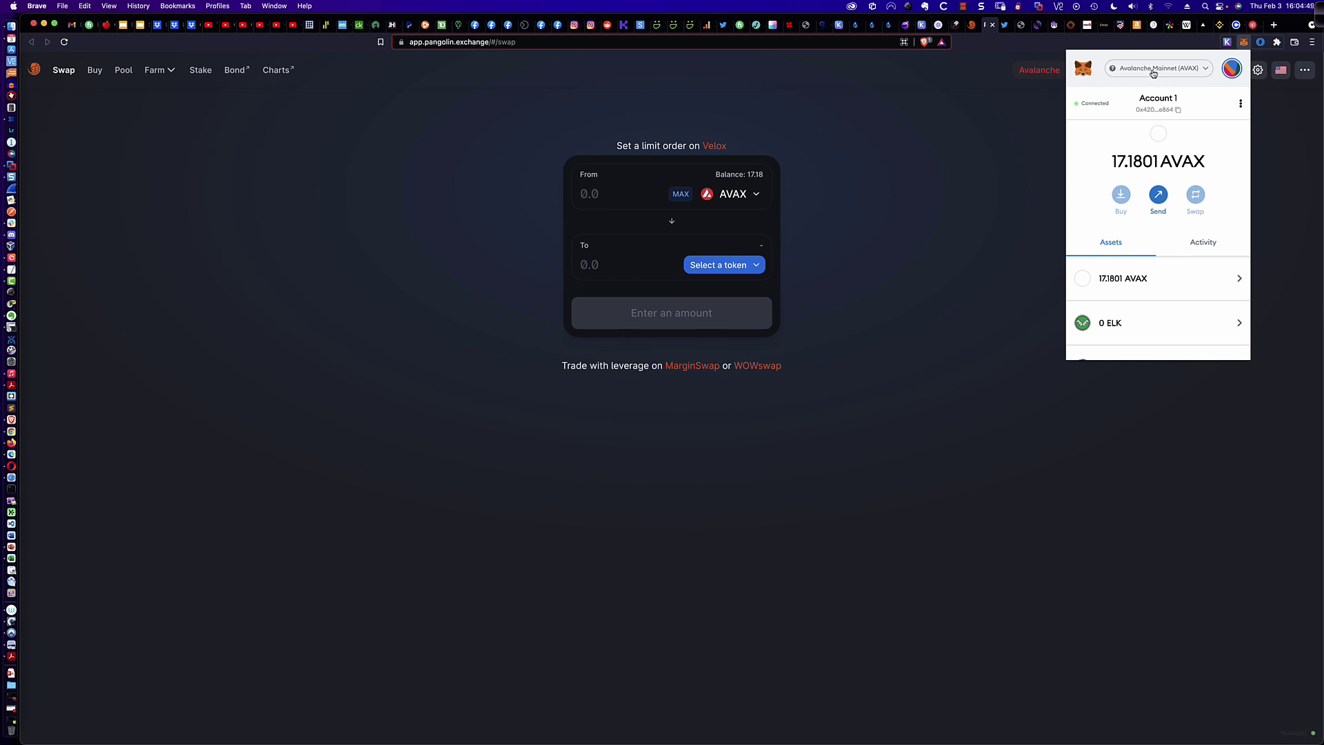
{"action": "left_click", "coordinate": [990, 79]}
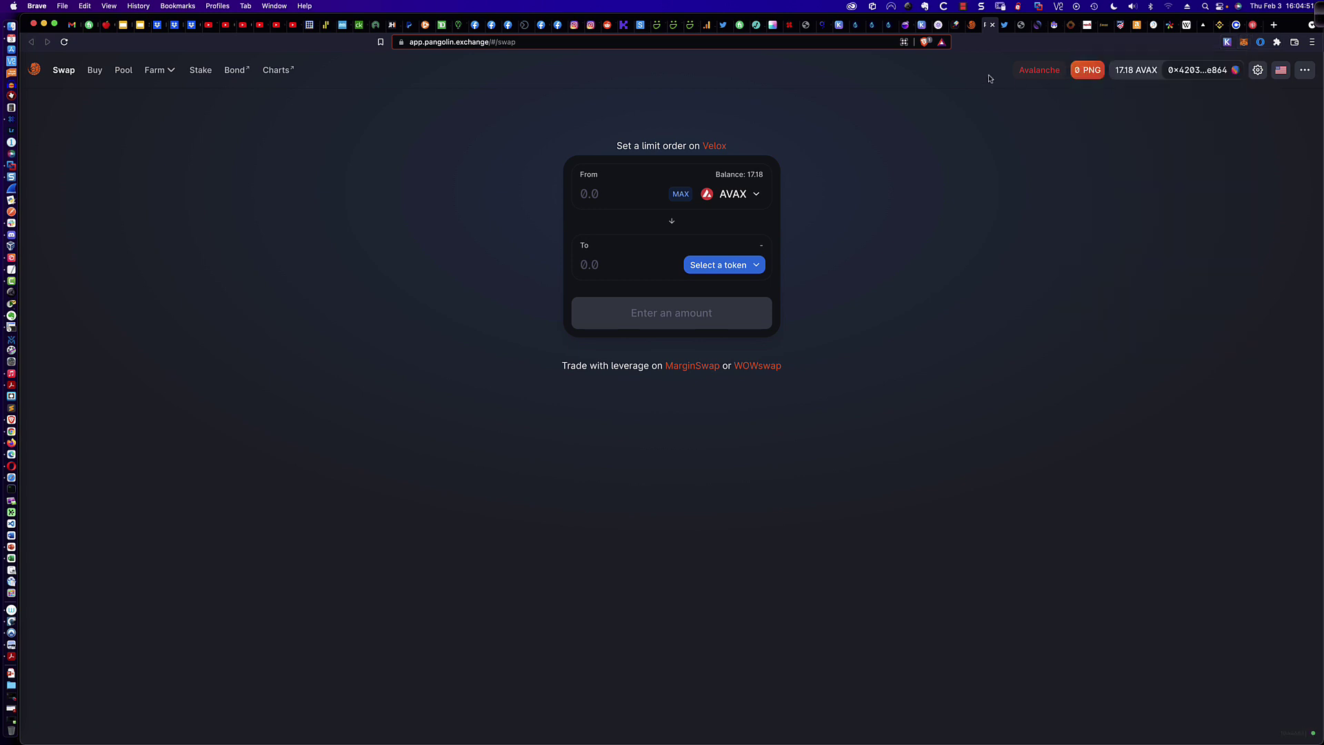
{"action": "left_click", "coordinate": [1022, 26]}
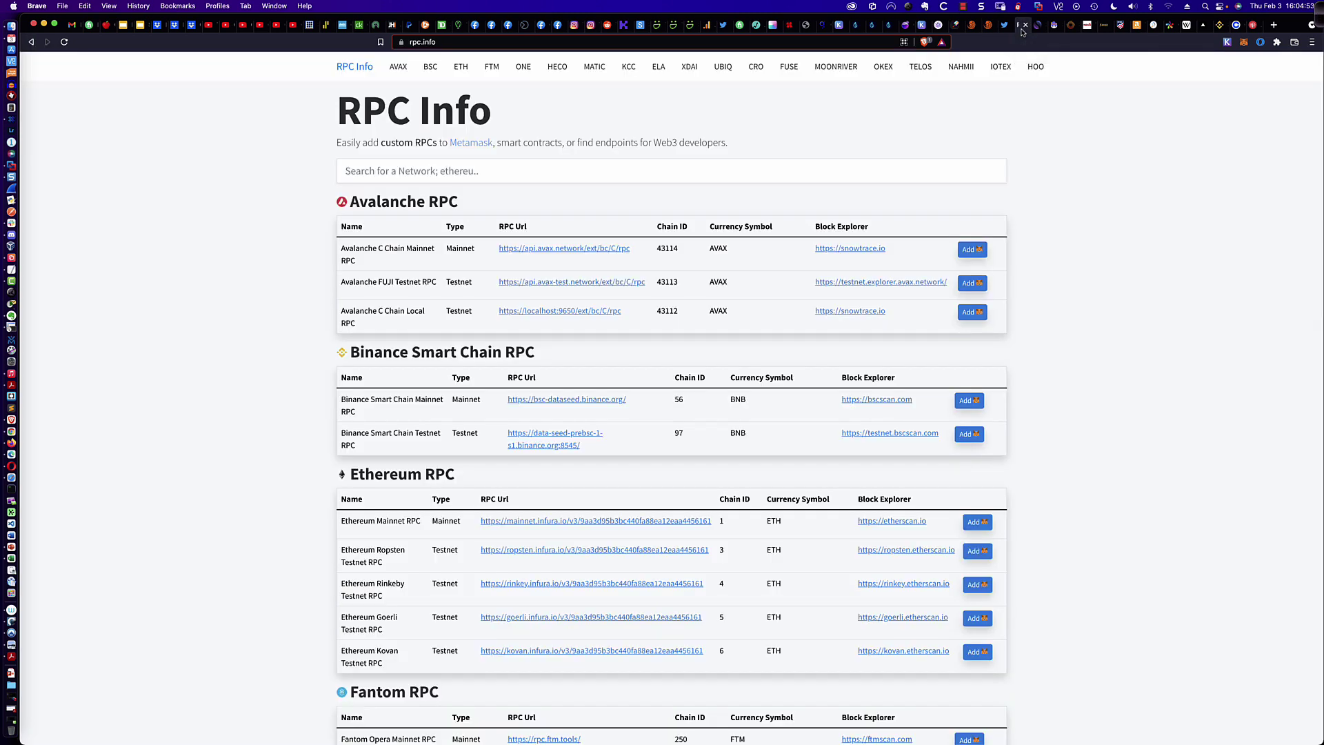
{"action": "left_click", "coordinate": [973, 250]}
{"action": "left_click", "coordinate": [1243, 43]}
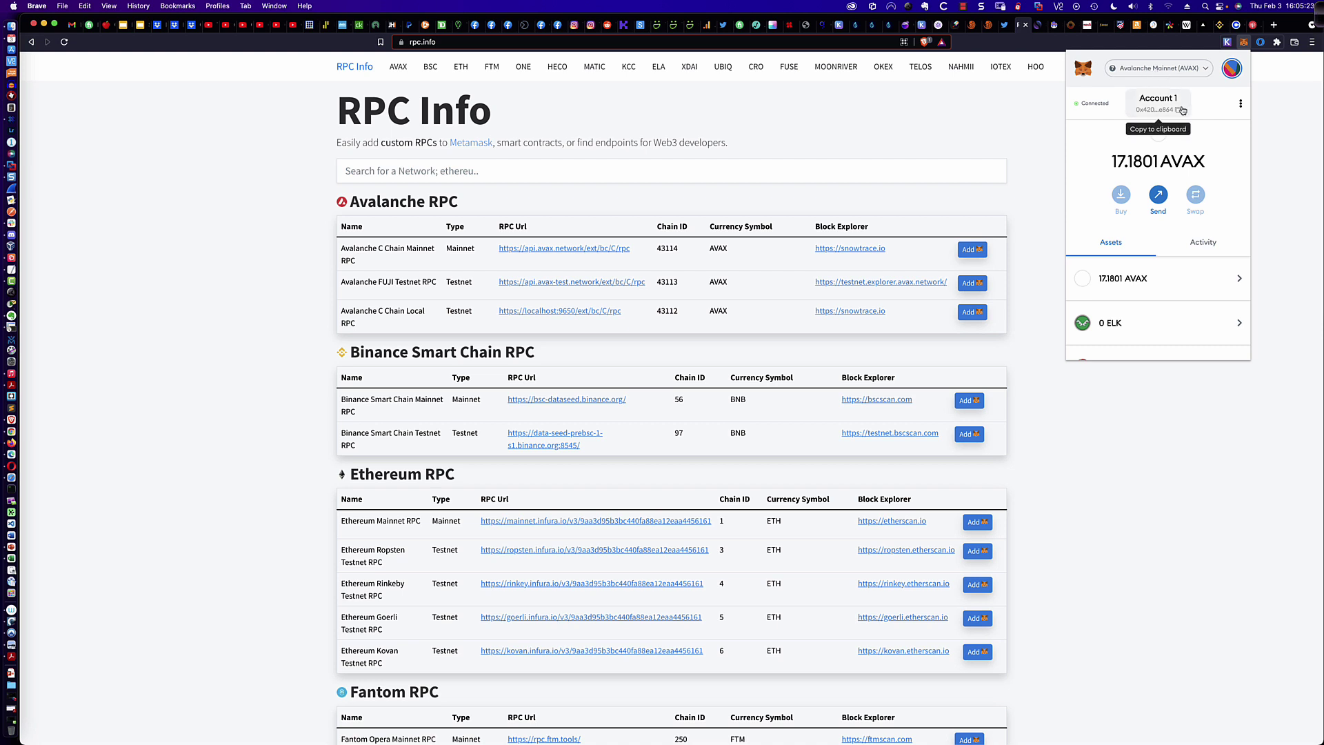
{"action": "left_click", "coordinate": [1273, 104]}
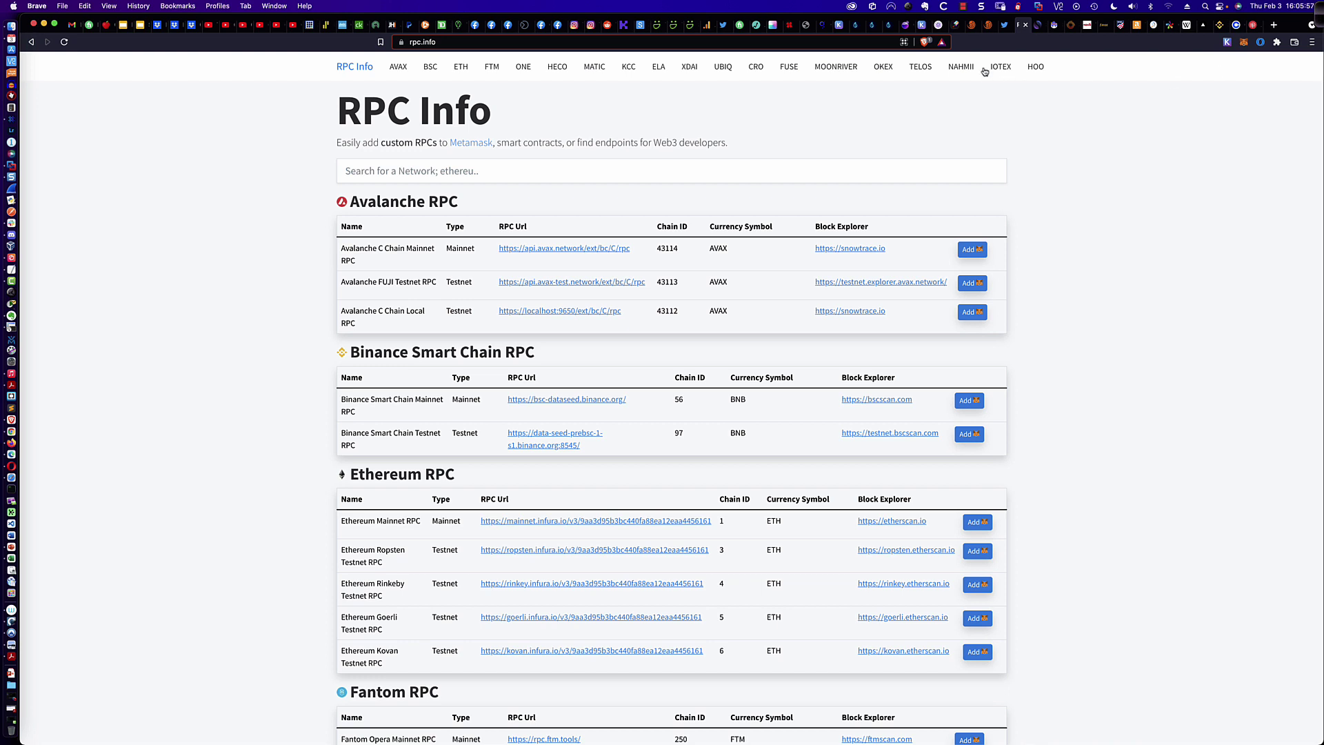
Search Pangolin's token selector for UST and bring up Manage Token Lists.
{"action": "left_click", "coordinate": [985, 25]}
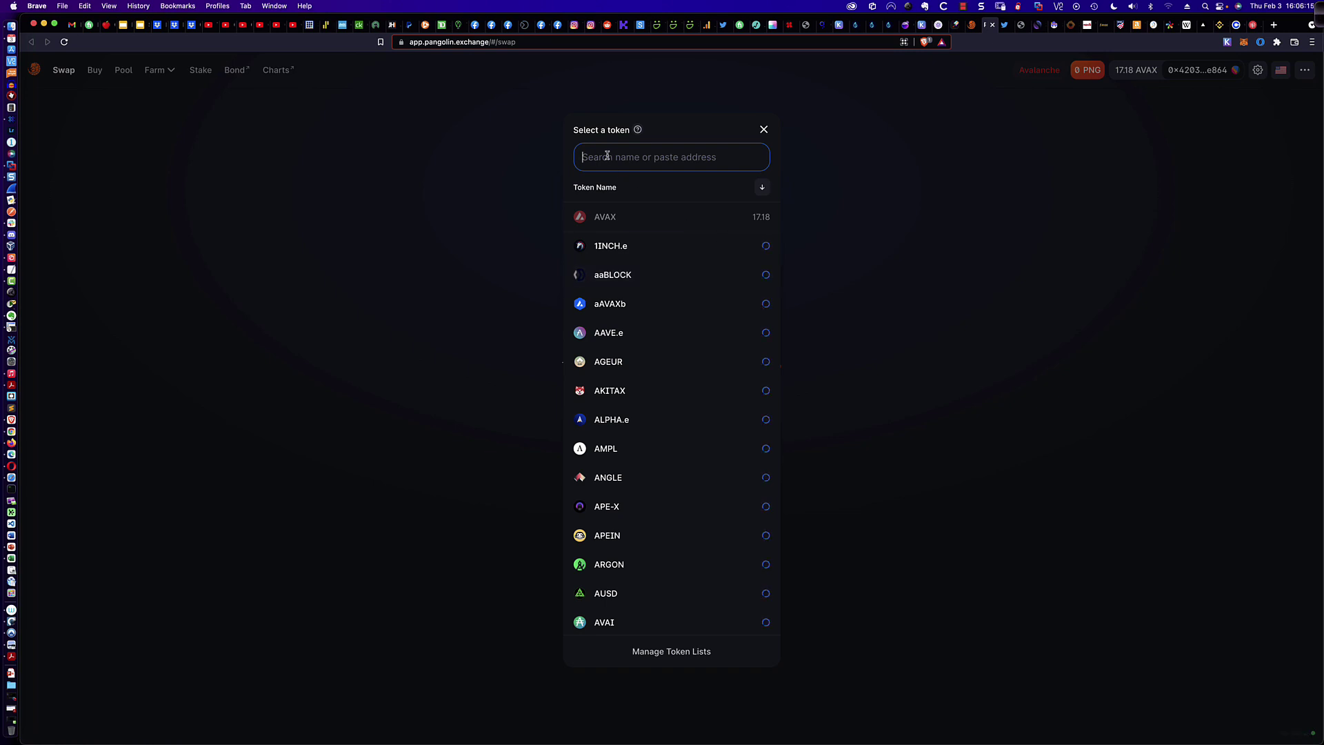
{"action": "type", "text": "UST"}
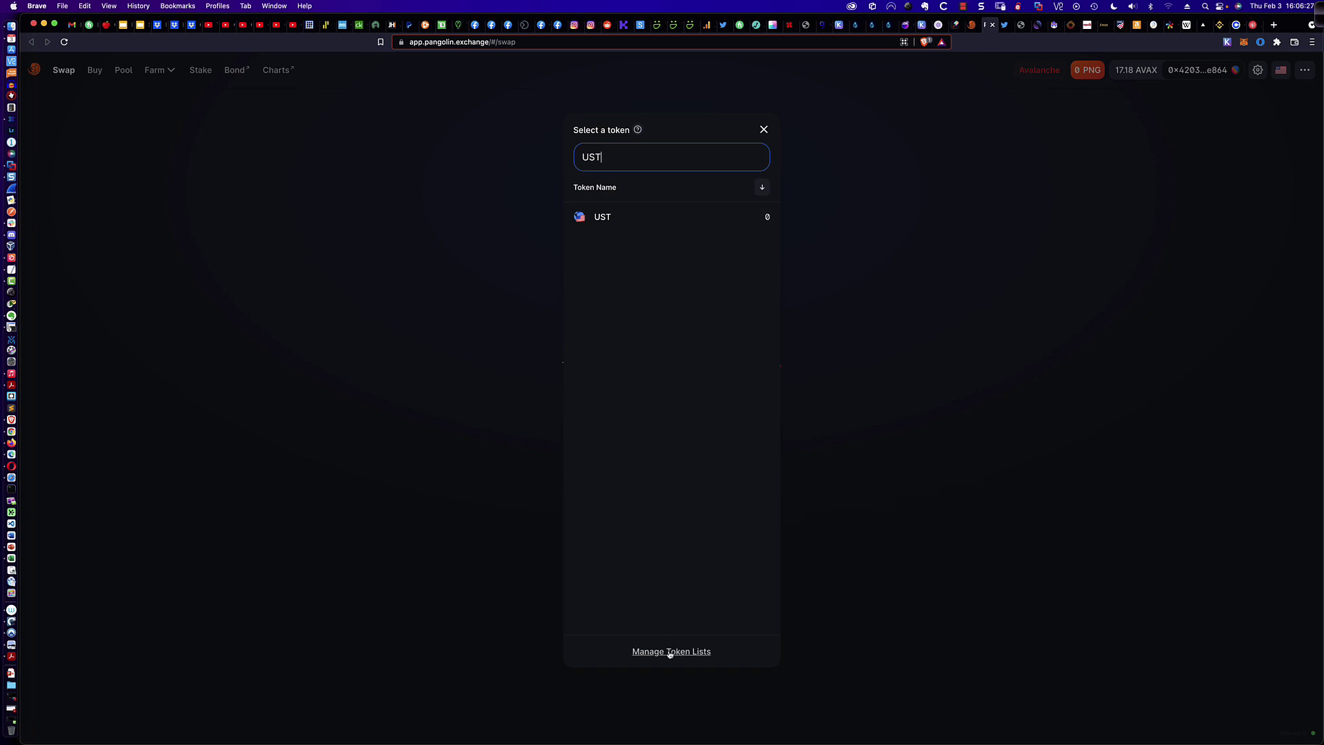
{"action": "left_click", "coordinate": [669, 652]}
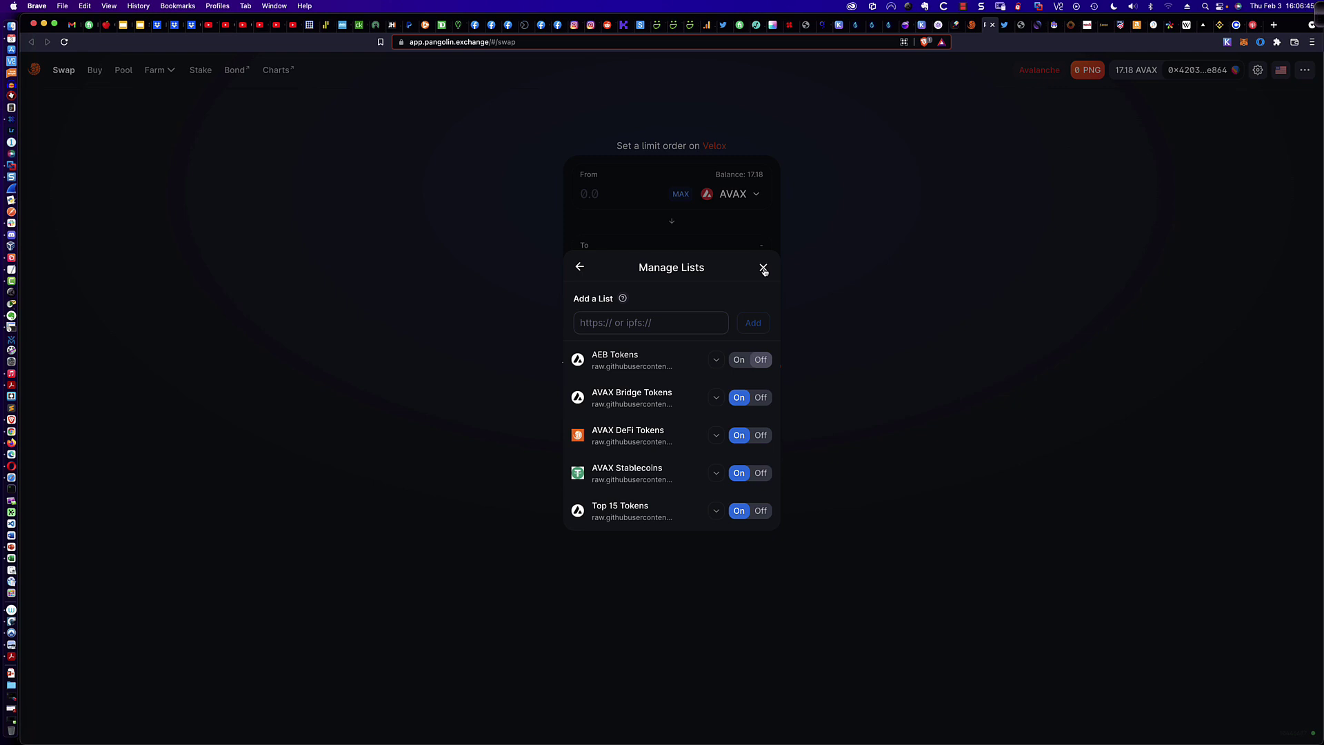
Set up a swap of 7 AVAX into UST.
{"action": "left_click", "coordinate": [763, 268]}
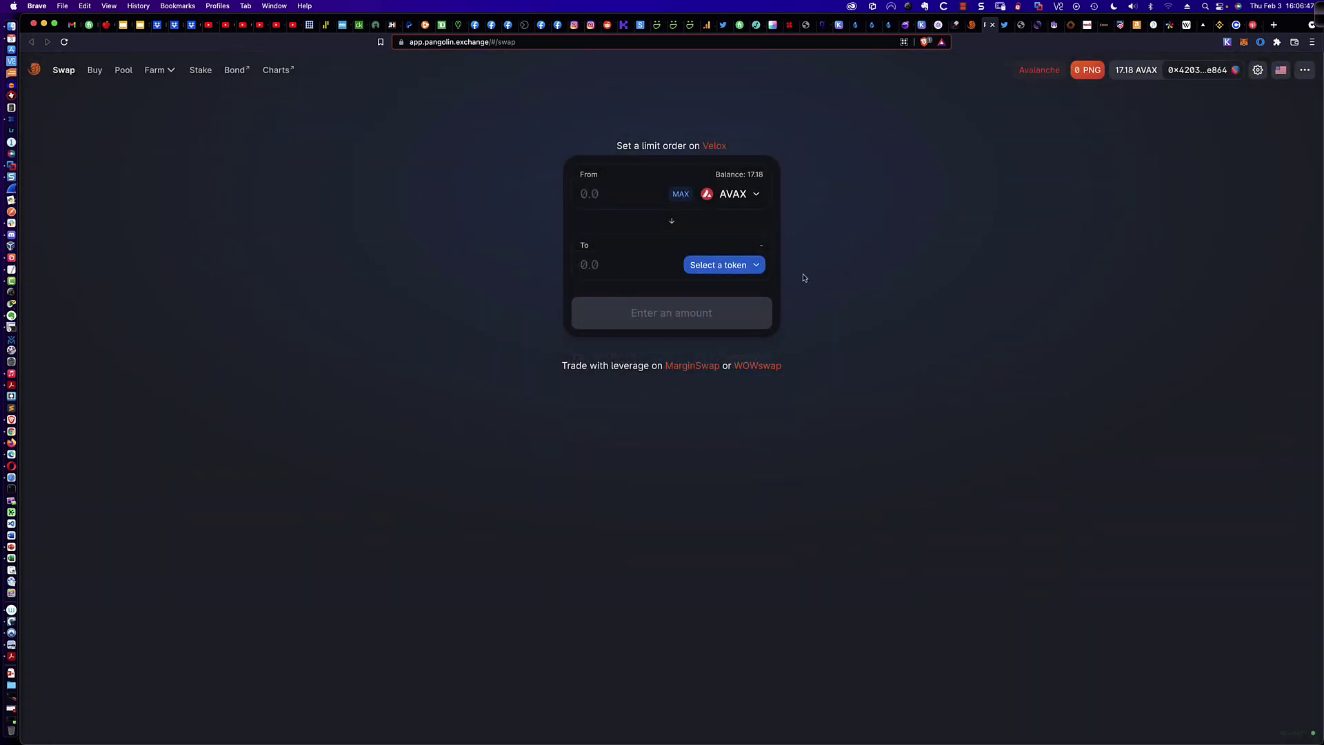
{"action": "left_click", "coordinate": [753, 267]}
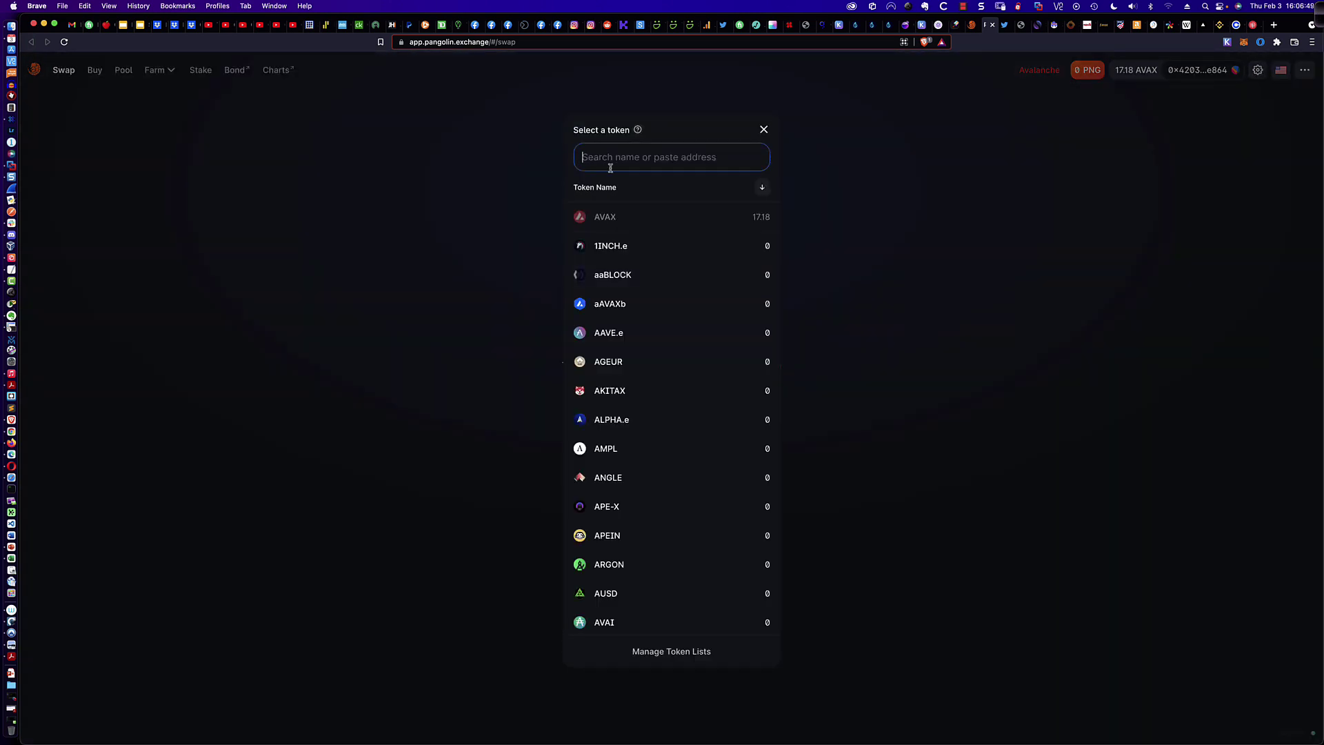
{"action": "type", "text": "UST"}
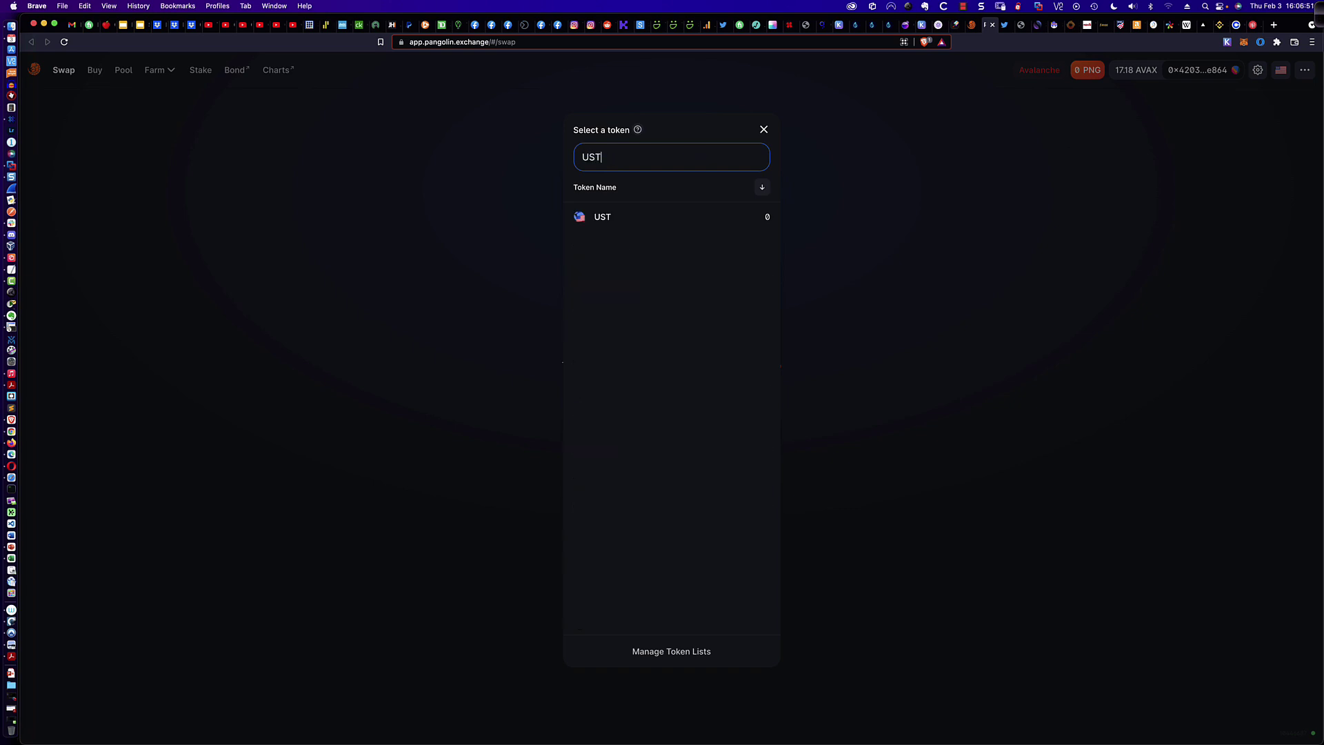
{"action": "left_click", "coordinate": [602, 217]}
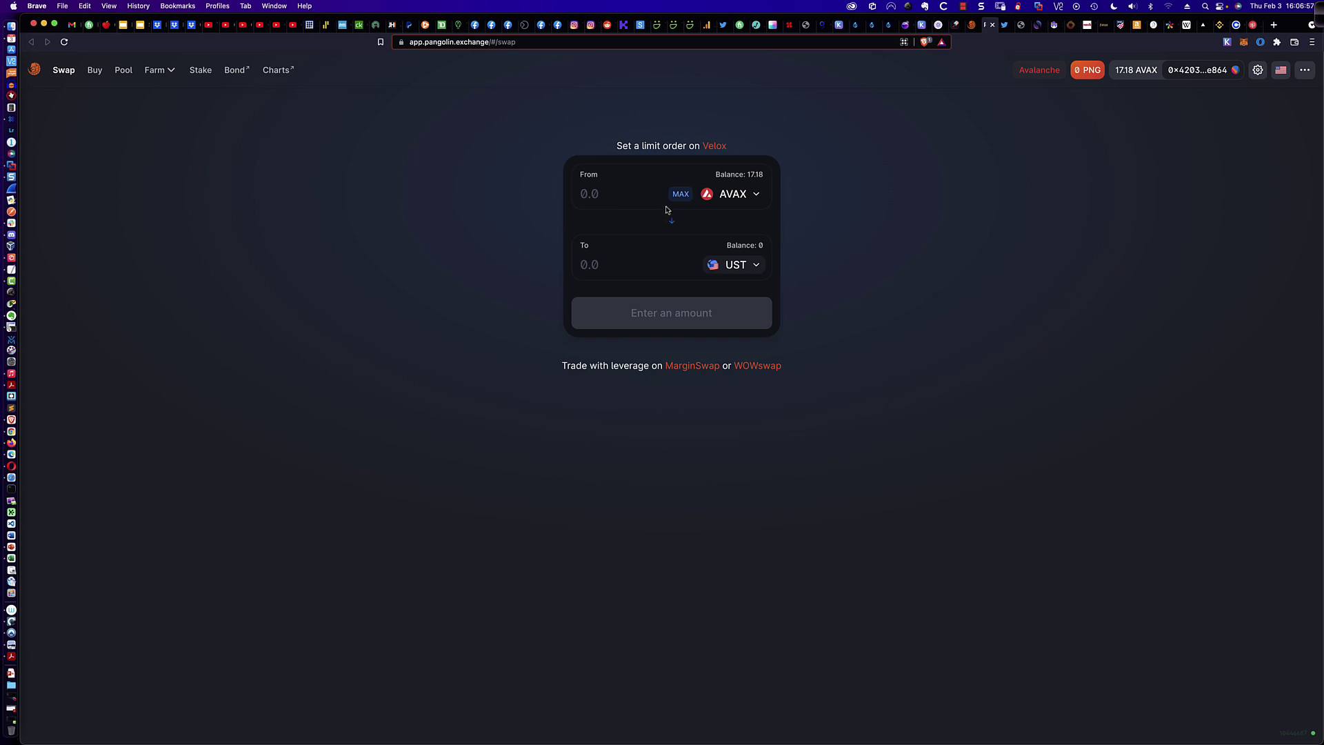
{"action": "left_click", "coordinate": [595, 194]}
{"action": "type", "text": "7"}
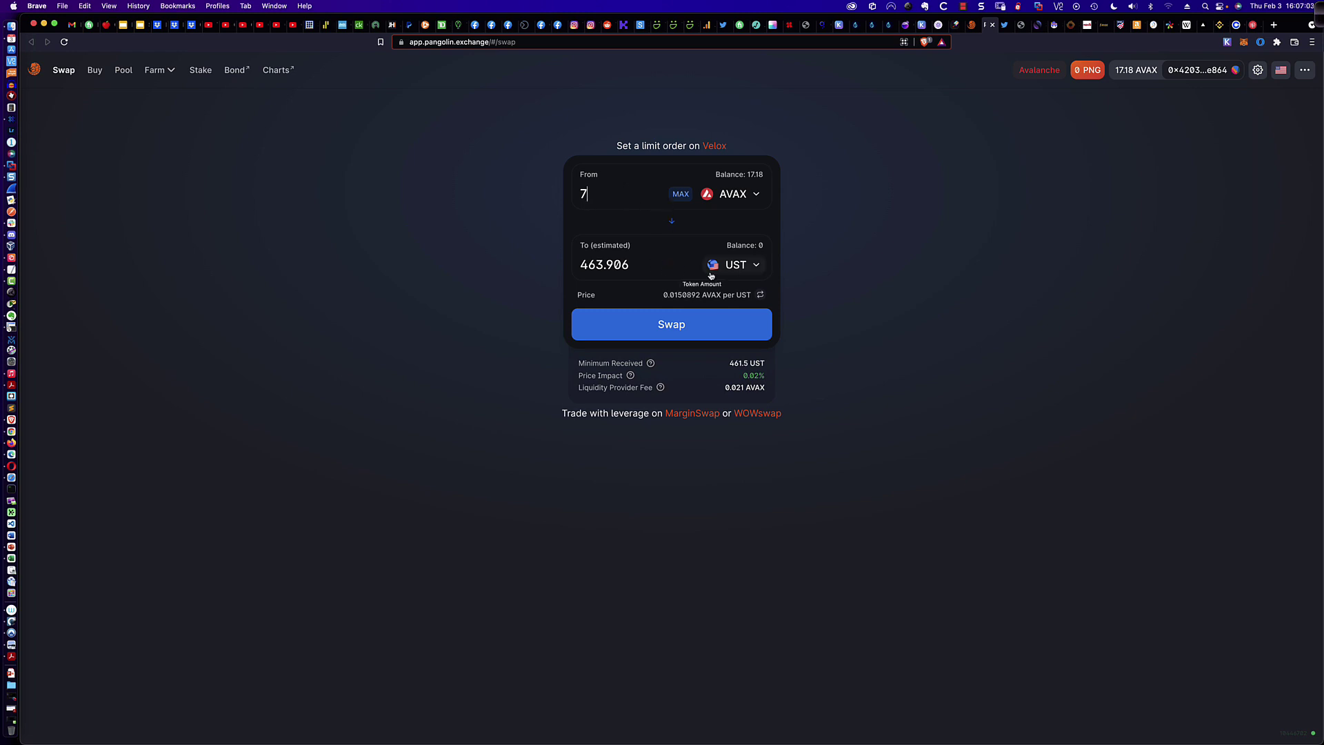
Confirm the swap for about 463.906 UST and approve it in MetaMask.
{"action": "left_click", "coordinate": [678, 327]}
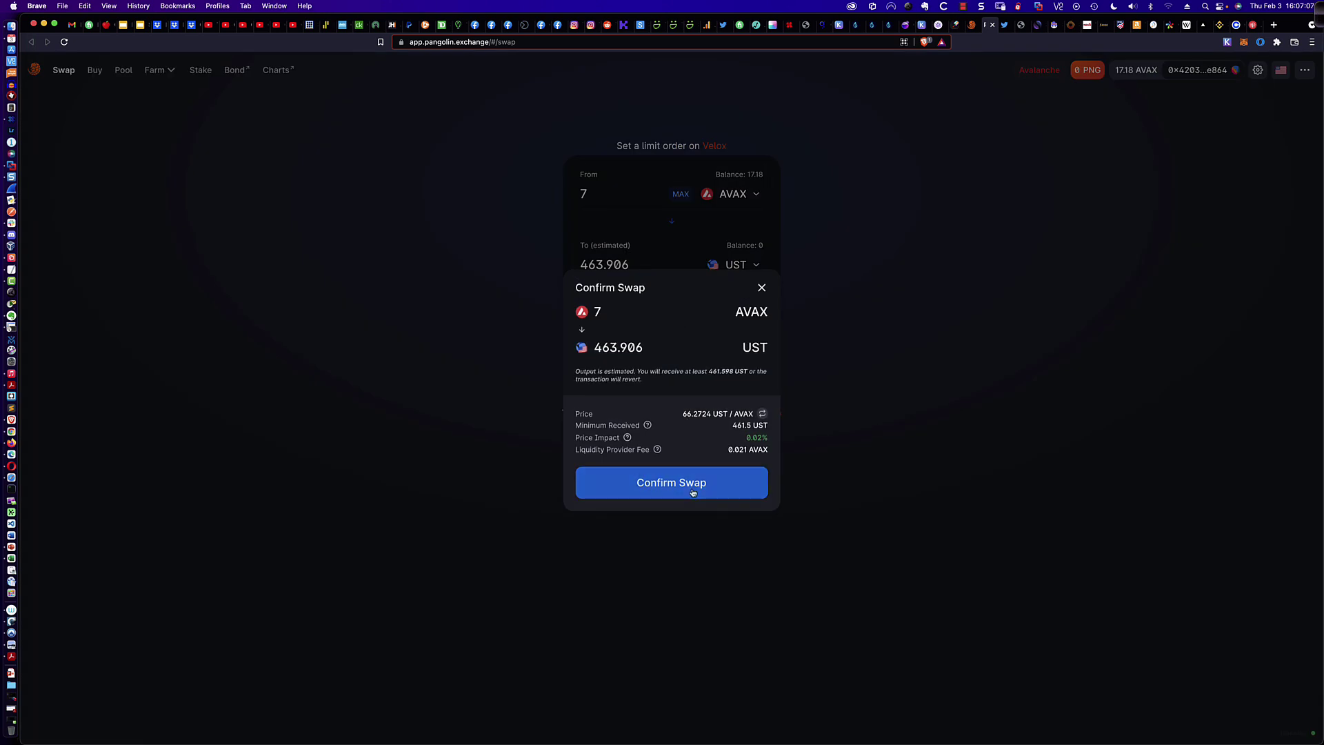
{"action": "left_click", "coordinate": [693, 492]}
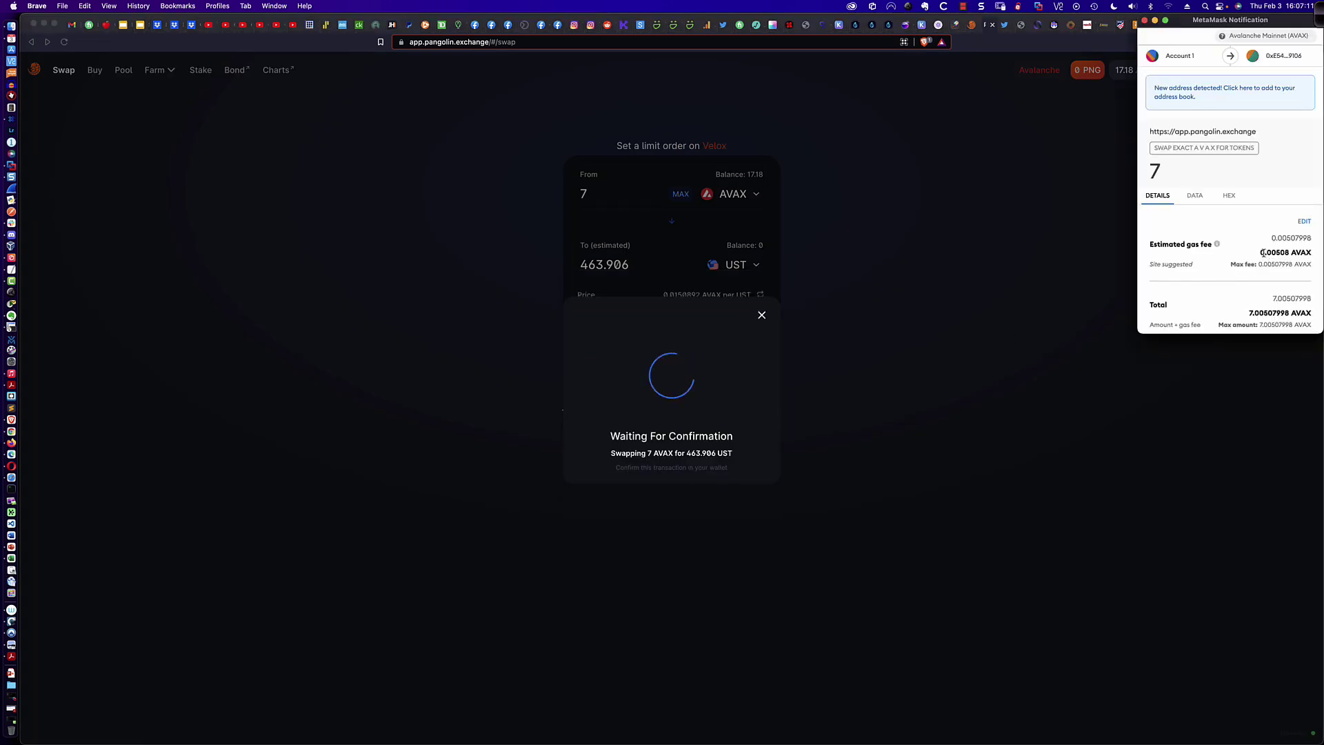
{"action": "left_click_drag", "start_coordinate": [1260, 252], "coordinate": [1290, 255]}
{"action": "scroll", "coordinate": [1280, 304], "scroll_direction": "down", "scroll_amount": 5}
{"action": "left_click", "coordinate": [1275, 310]}
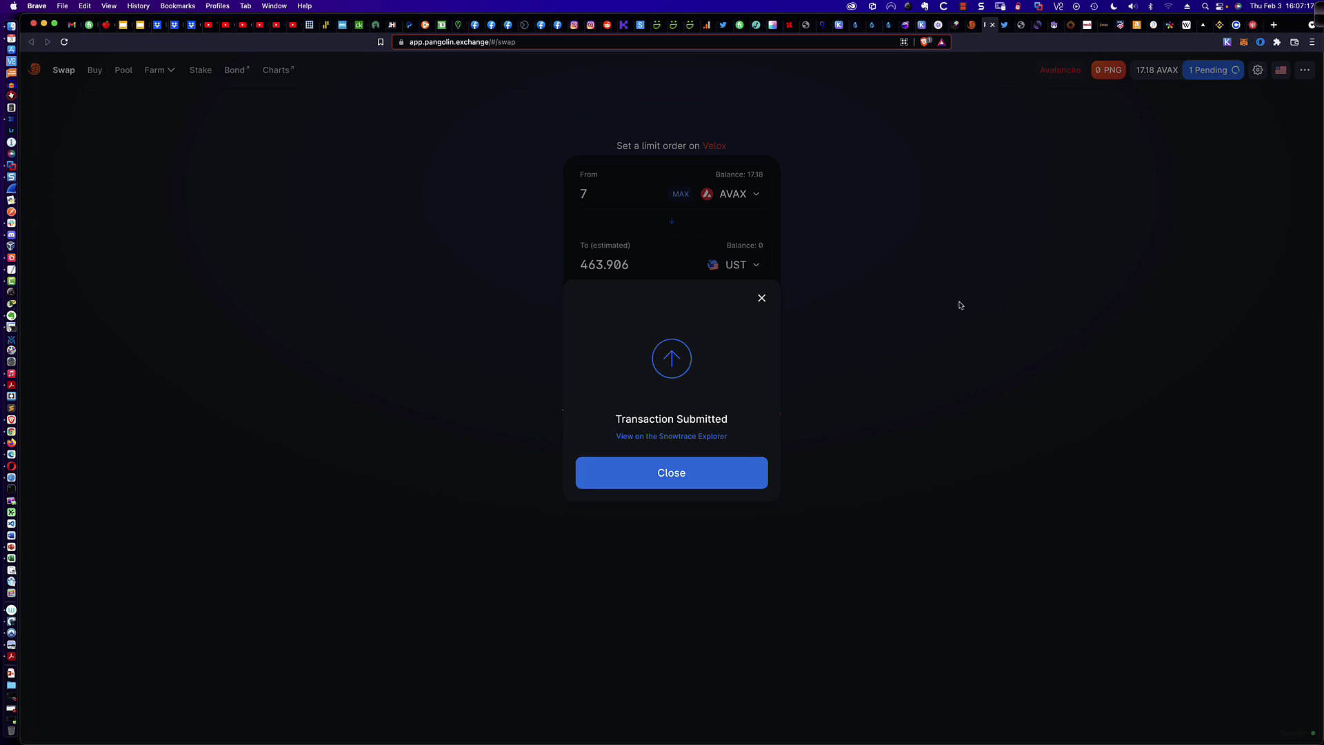
Watch the swap settle in MetaMask at 10.1756 AVAX and 464.957 UST, then go to Pool.
{"action": "left_click", "coordinate": [727, 478]}
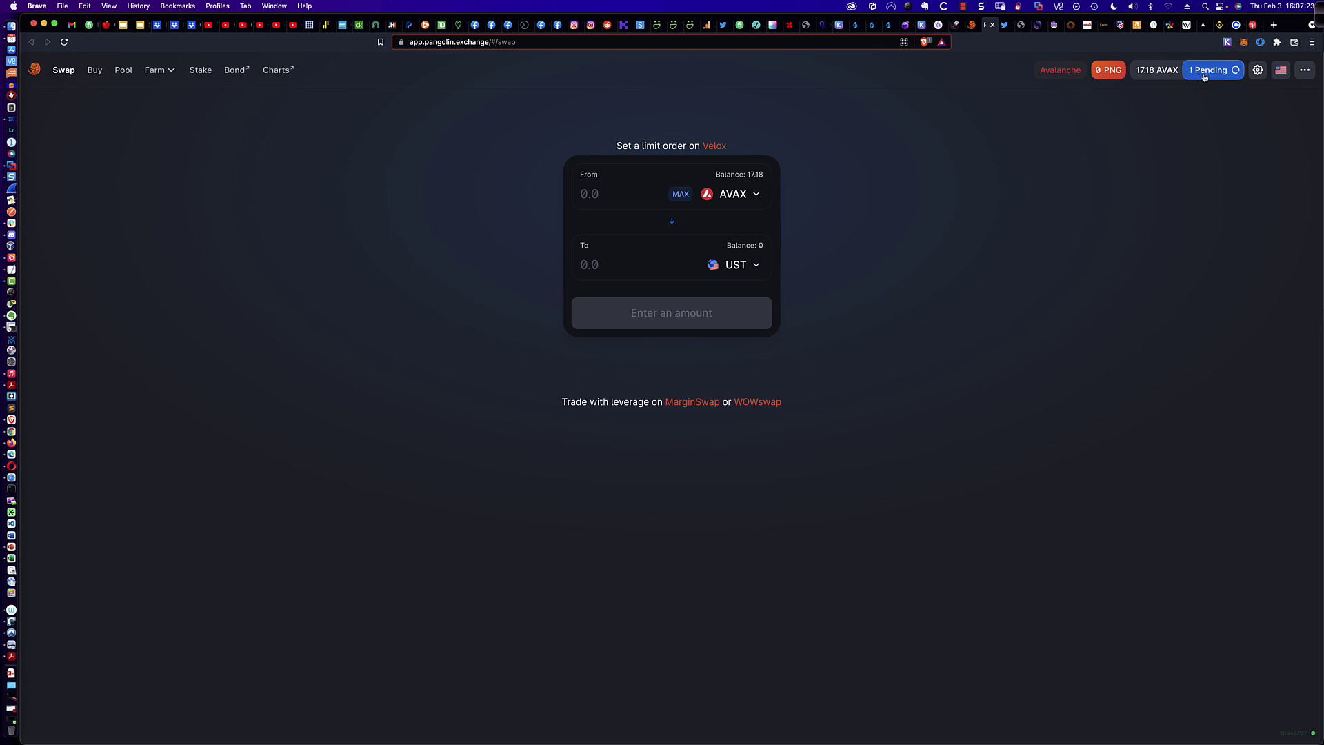
{"action": "left_click", "coordinate": [1244, 44]}
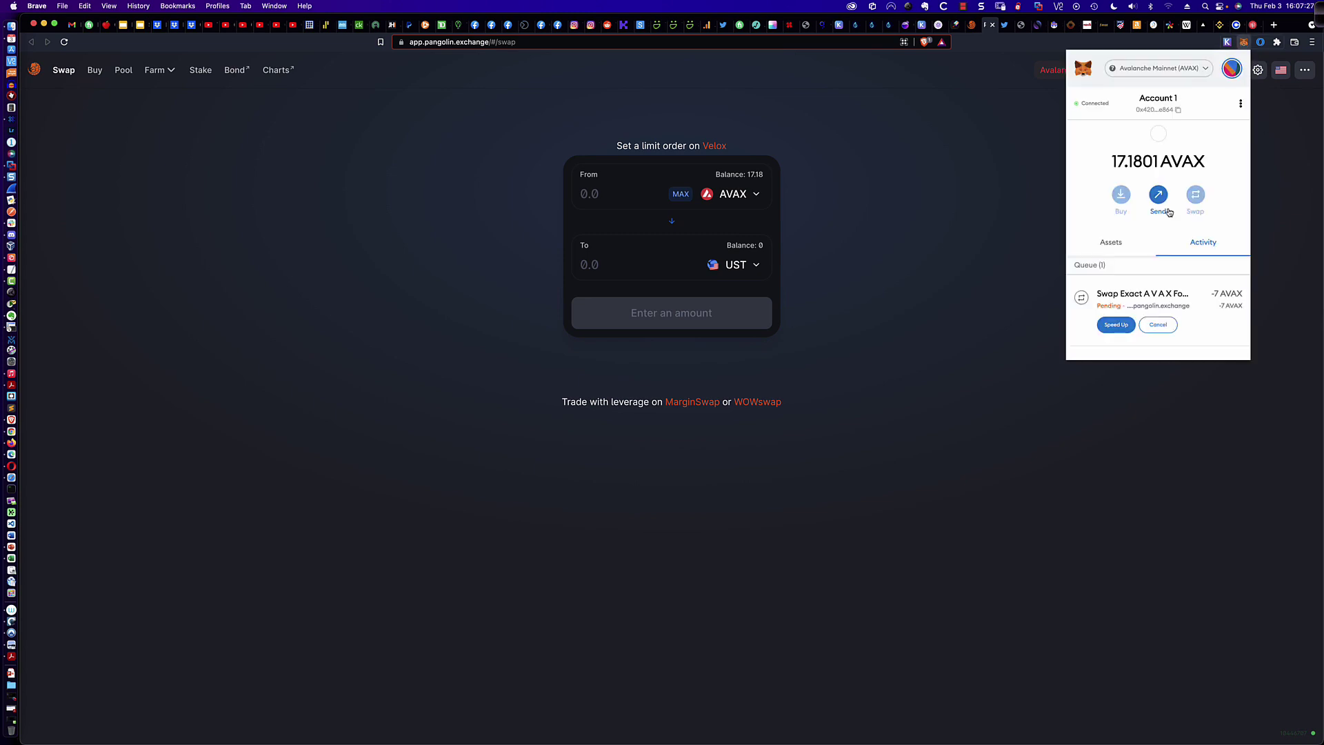
{"action": "scroll", "coordinate": [1164, 231], "scroll_direction": "down", "scroll_amount": 1}
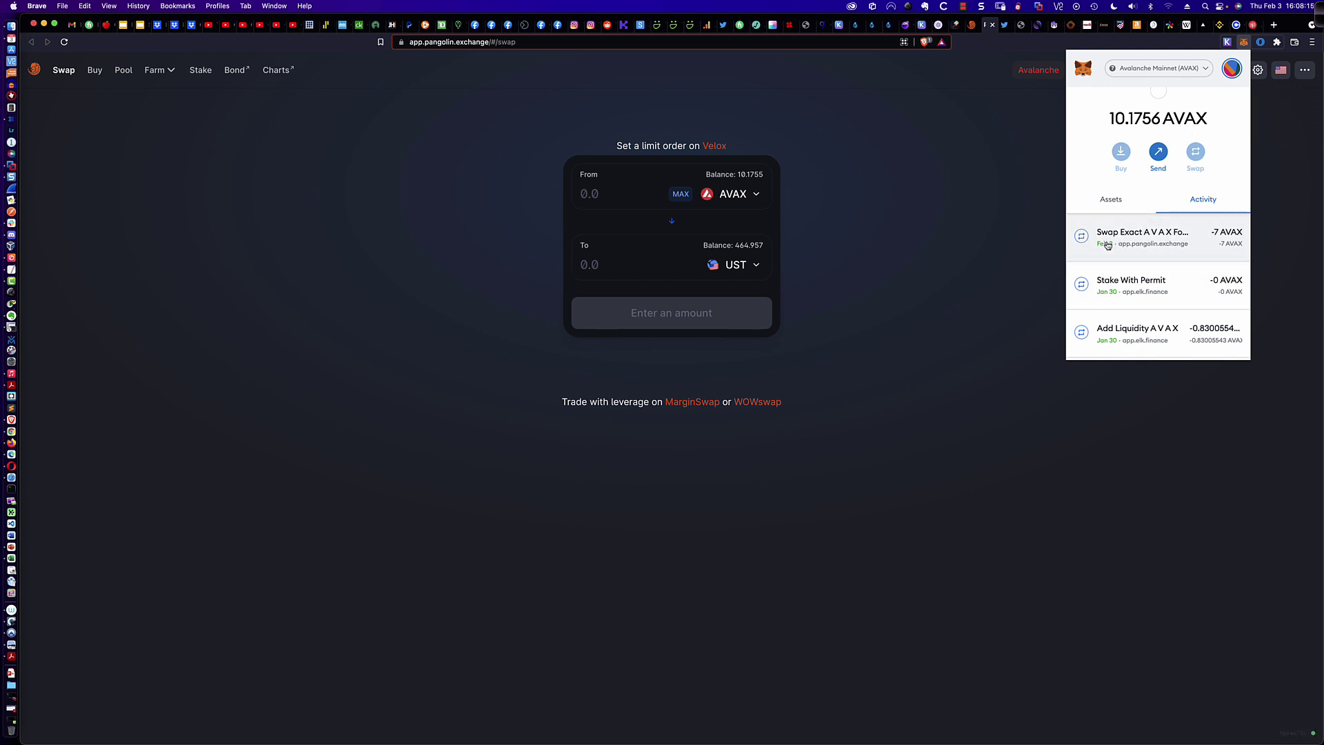
{"action": "left_click", "coordinate": [925, 251]}
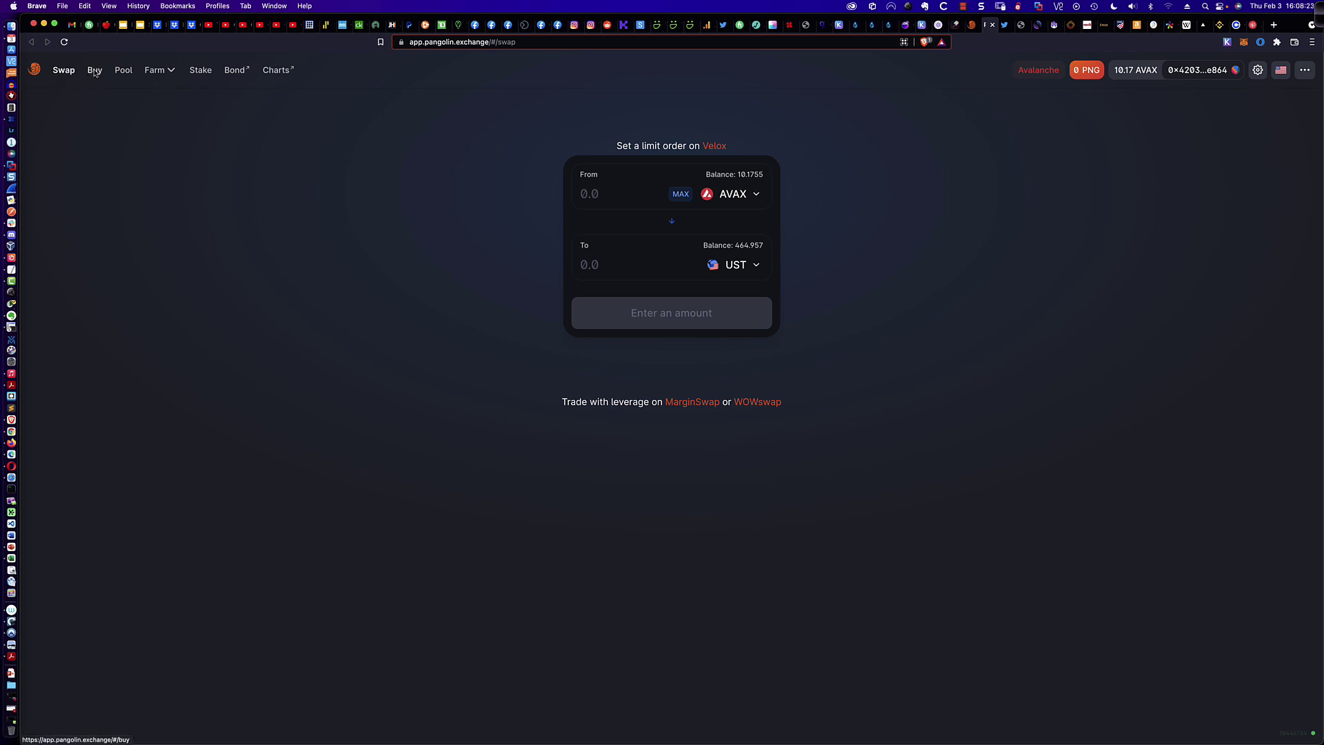
{"action": "left_click", "coordinate": [121, 71]}
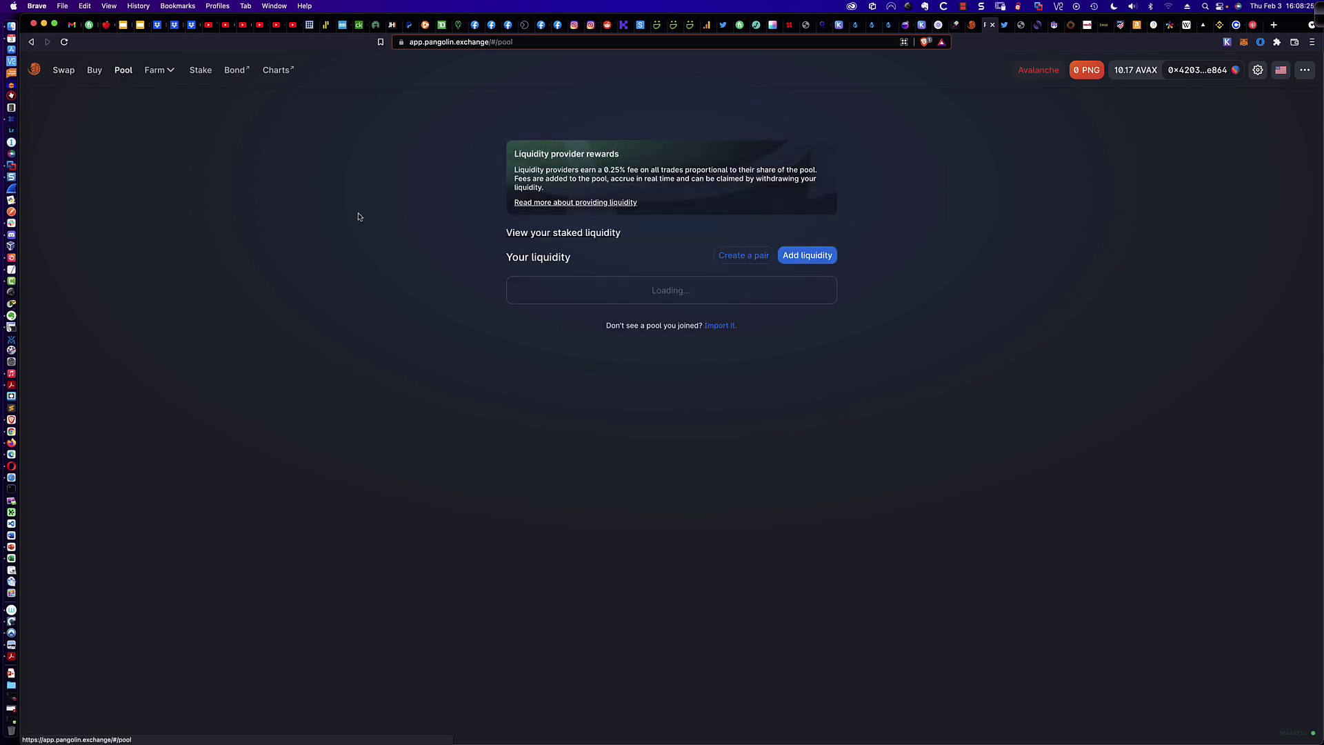
Create a UST/AVAX pair using the full 464.95739 UST, matched by 6.97061 AVAX.
{"action": "left_click", "coordinate": [748, 257]}
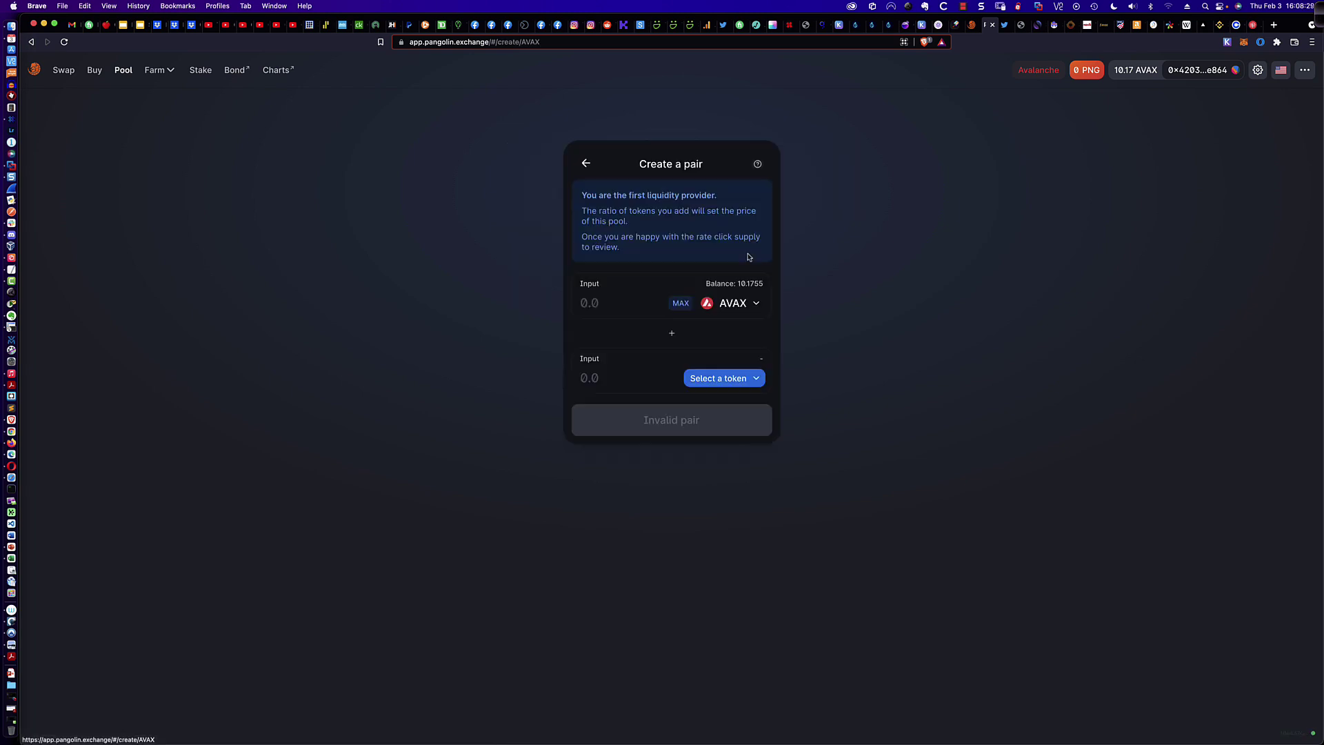
{"action": "left_click", "coordinate": [756, 304]}
{"action": "left_click", "coordinate": [622, 293]}
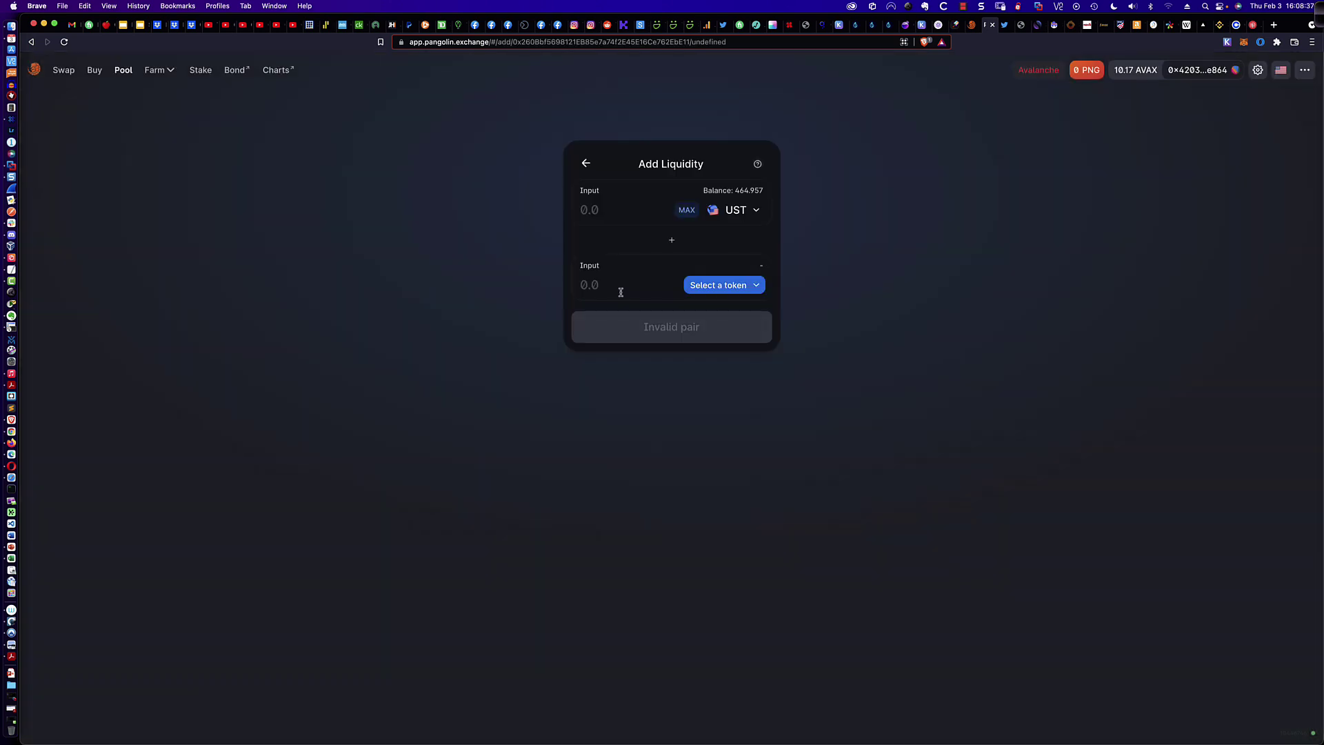
{"action": "left_click", "coordinate": [756, 286]}
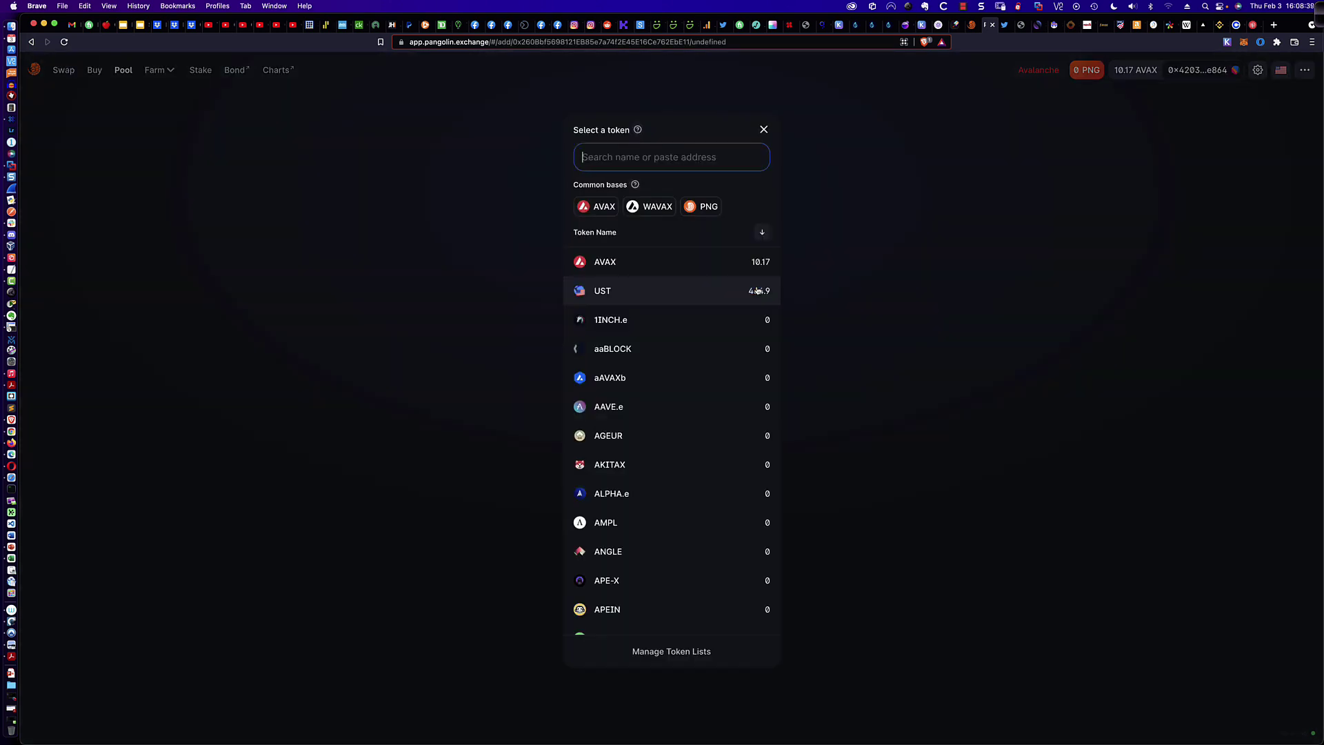
{"action": "left_click", "coordinate": [639, 268]}
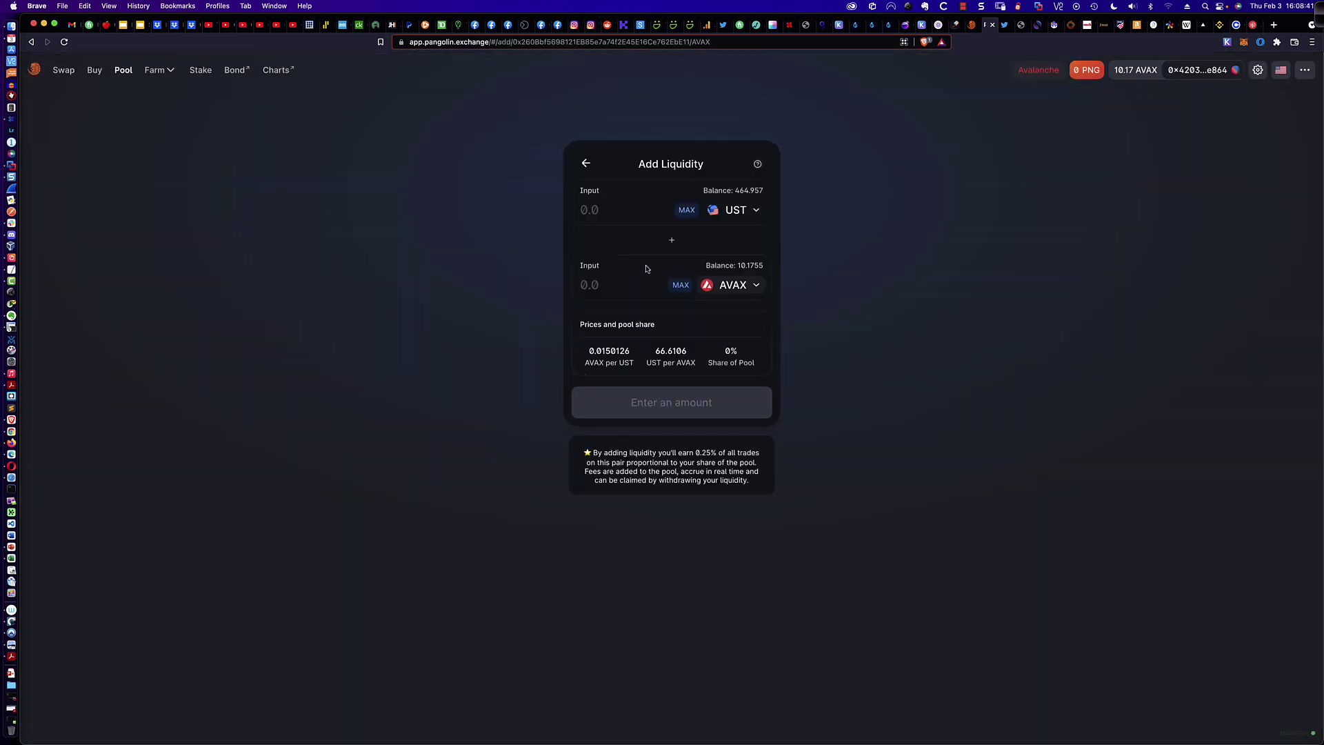
{"action": "left_click", "coordinate": [686, 211]}
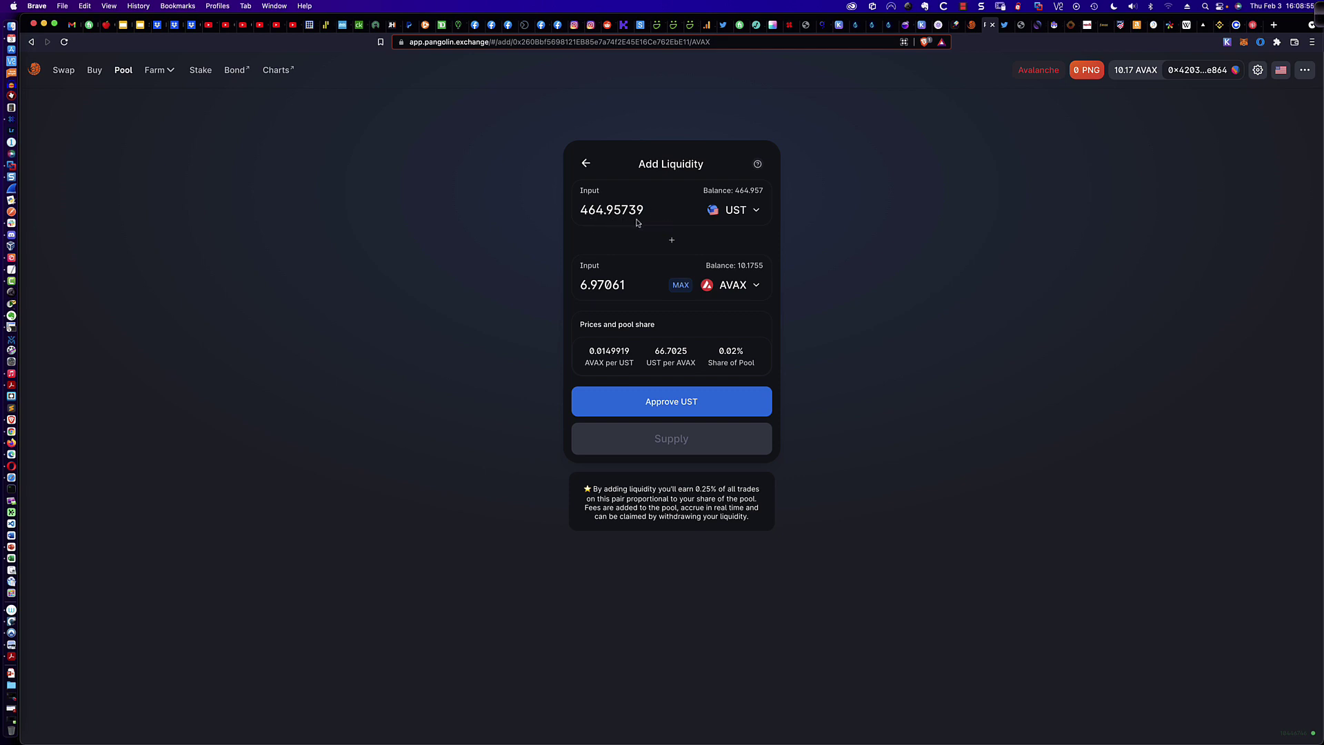
Approve UST spending in MetaMask, retrying the approval once.
{"action": "left_click", "coordinate": [690, 406]}
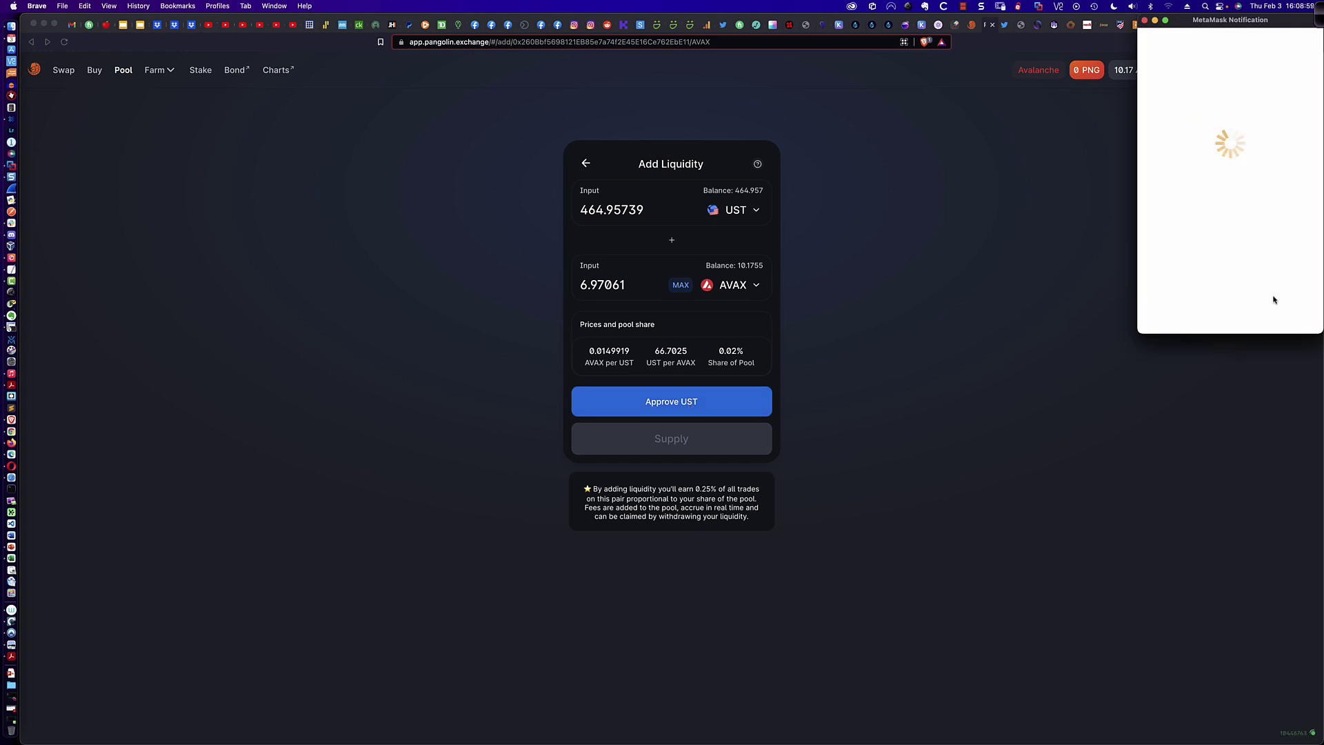
{"action": "scroll", "coordinate": [1275, 301], "scroll_direction": "down", "scroll_amount": 2}
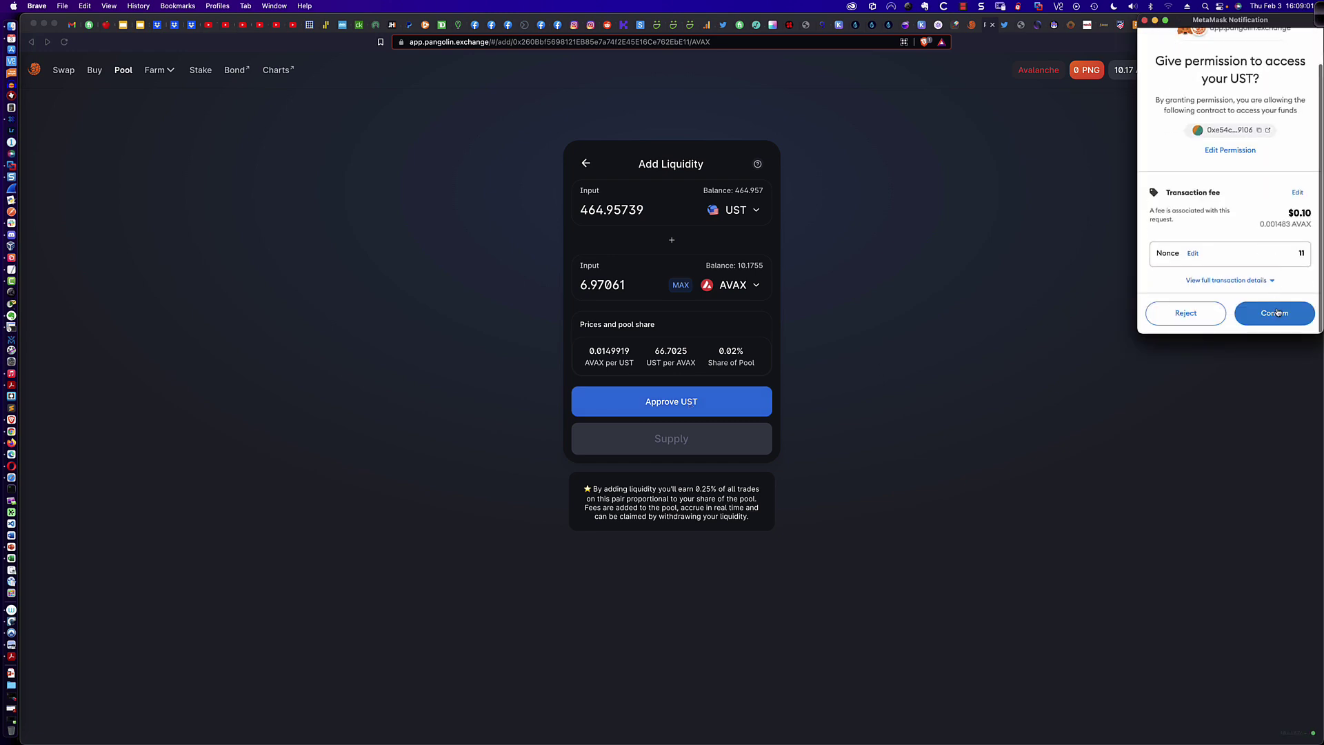
{"action": "left_click", "coordinate": [1276, 312]}
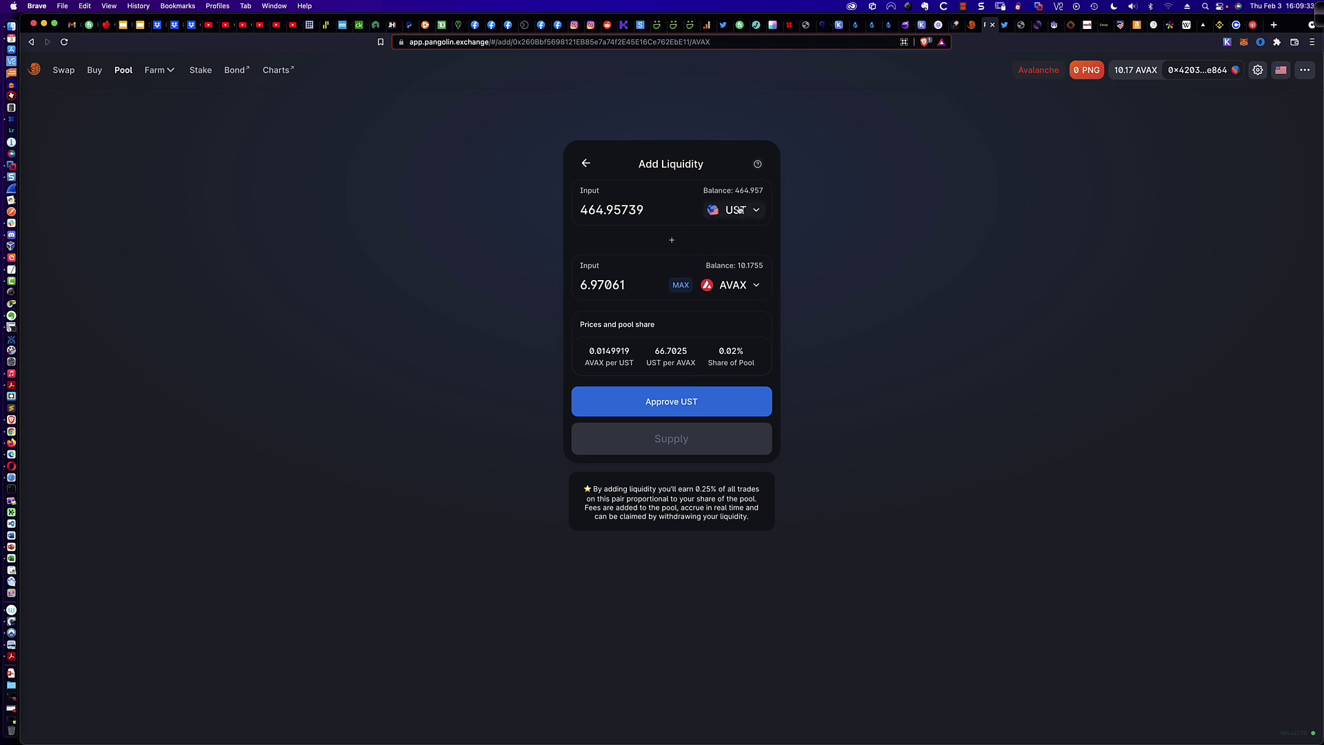
{"action": "left_click", "coordinate": [693, 407]}
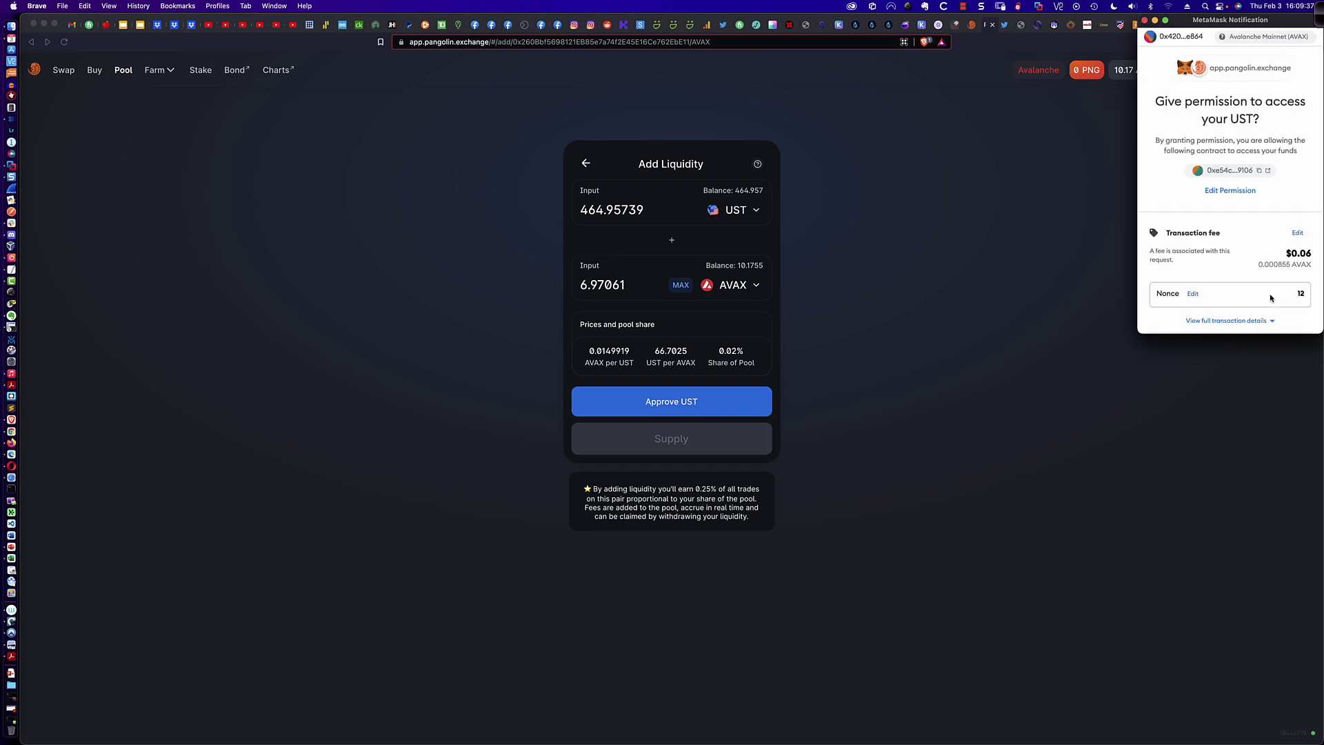
{"action": "scroll", "coordinate": [1271, 298], "scroll_direction": "down", "scroll_amount": 1}
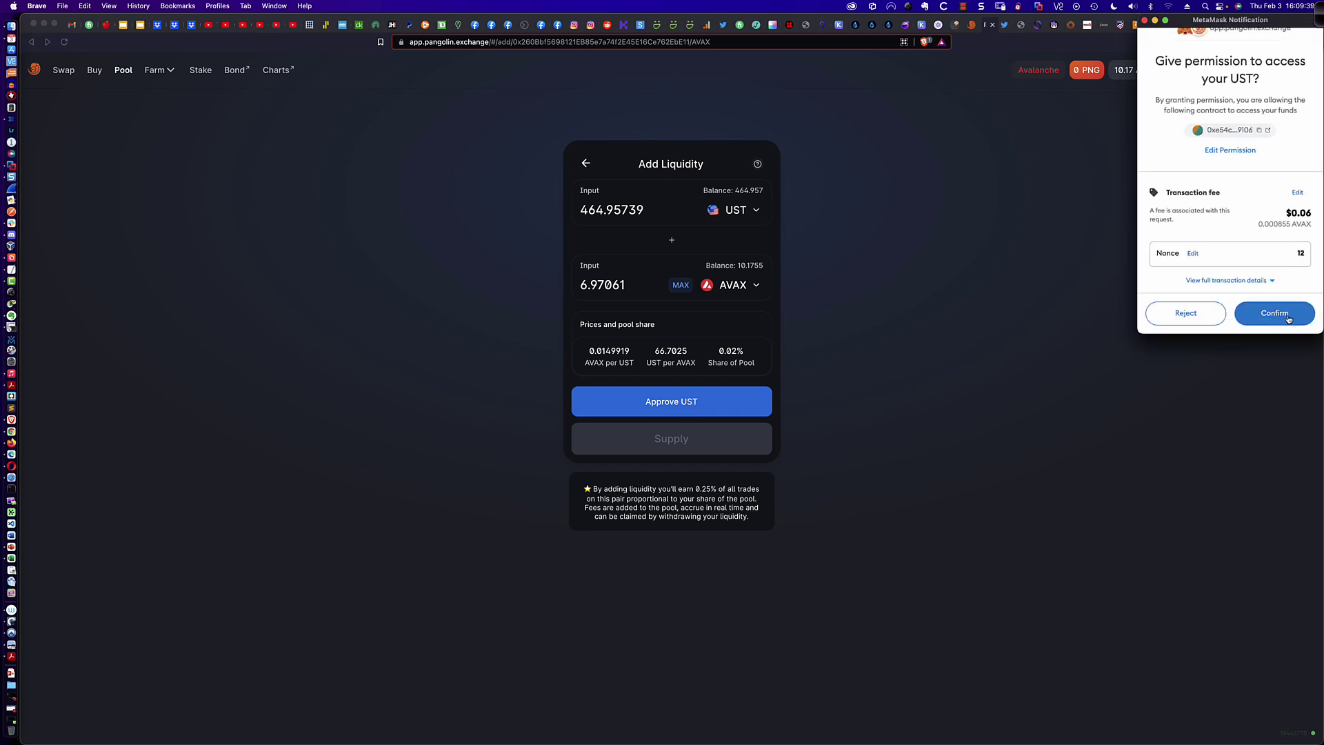
{"action": "left_click", "coordinate": [1287, 318]}
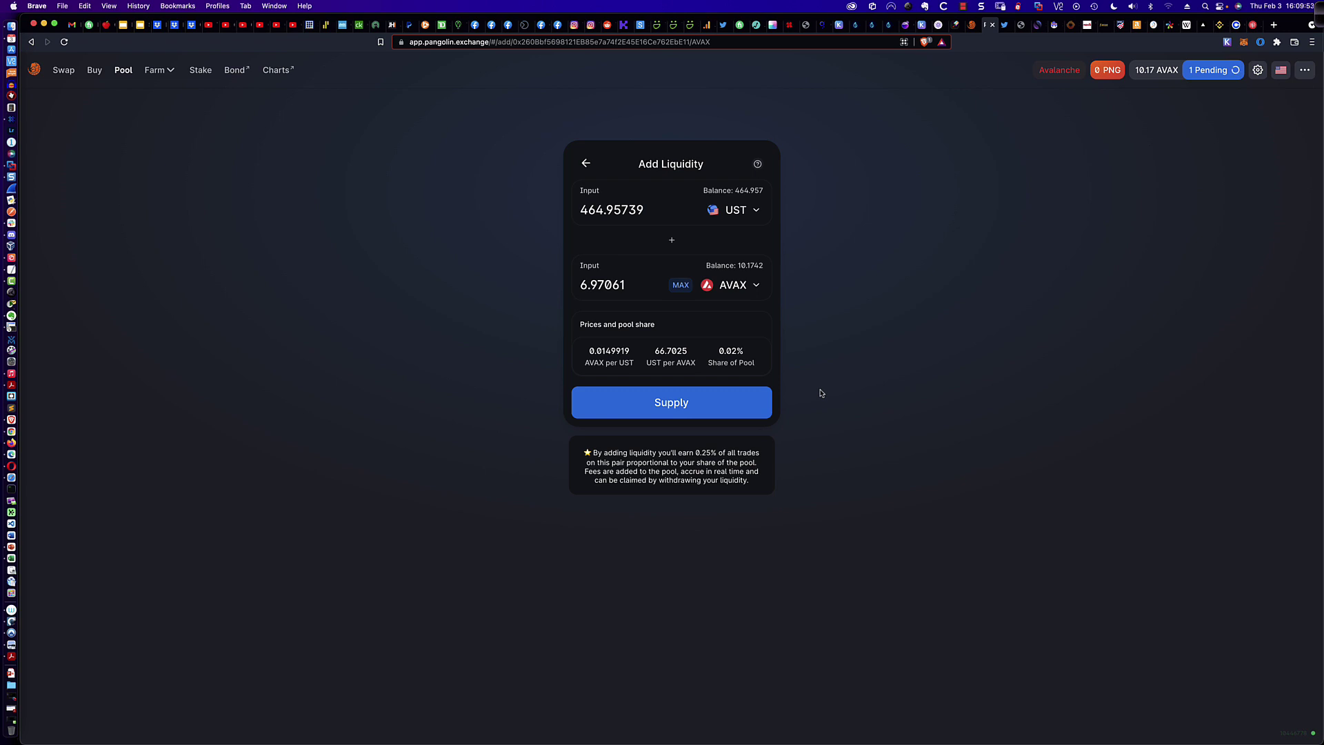
Confirm supplying 464.957 UST and 6.97061 AVAX and approve it in MetaMask.
{"action": "left_click", "coordinate": [727, 405]}
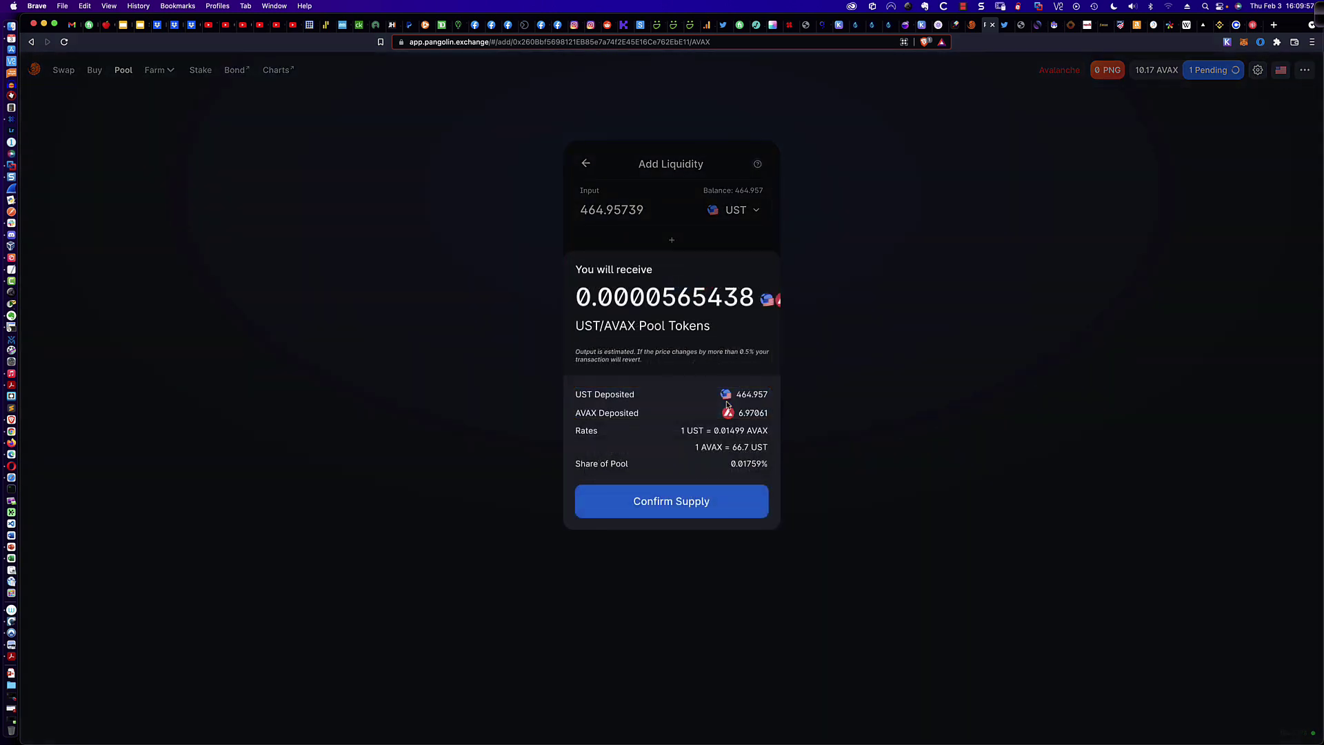
{"action": "left_click", "coordinate": [713, 502]}
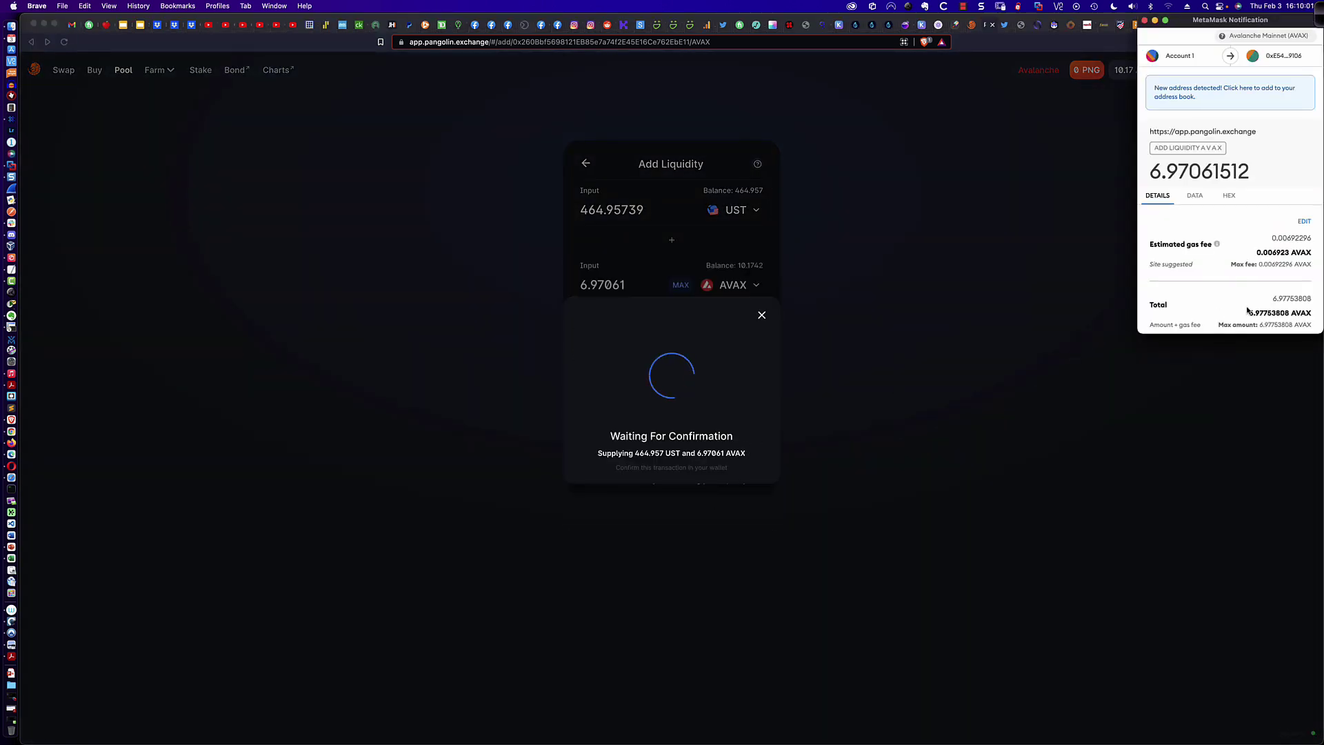
{"action": "left_click_drag", "start_coordinate": [1256, 254], "coordinate": [1292, 254]}
{"action": "scroll", "coordinate": [1275, 290], "scroll_direction": "down", "scroll_amount": 3}
{"action": "left_click", "coordinate": [1266, 316]}
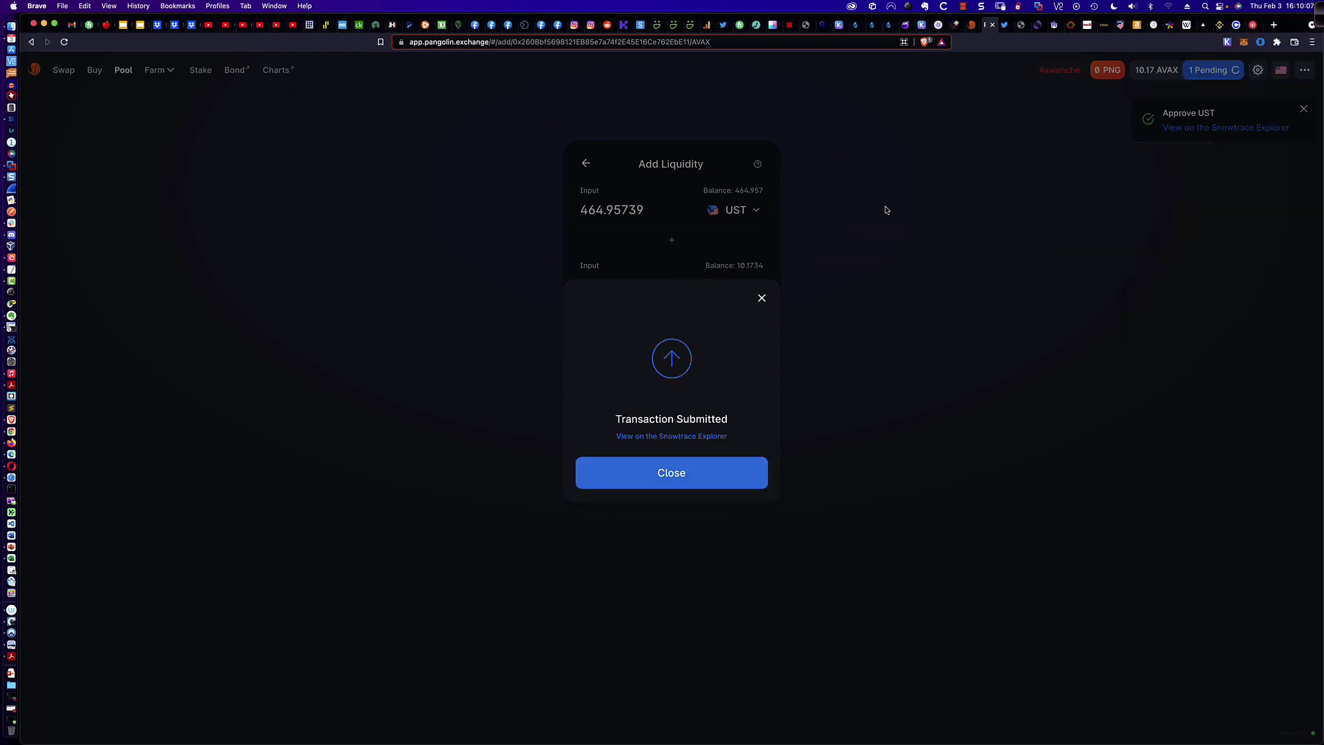
{"action": "left_click", "coordinate": [14, 110]}
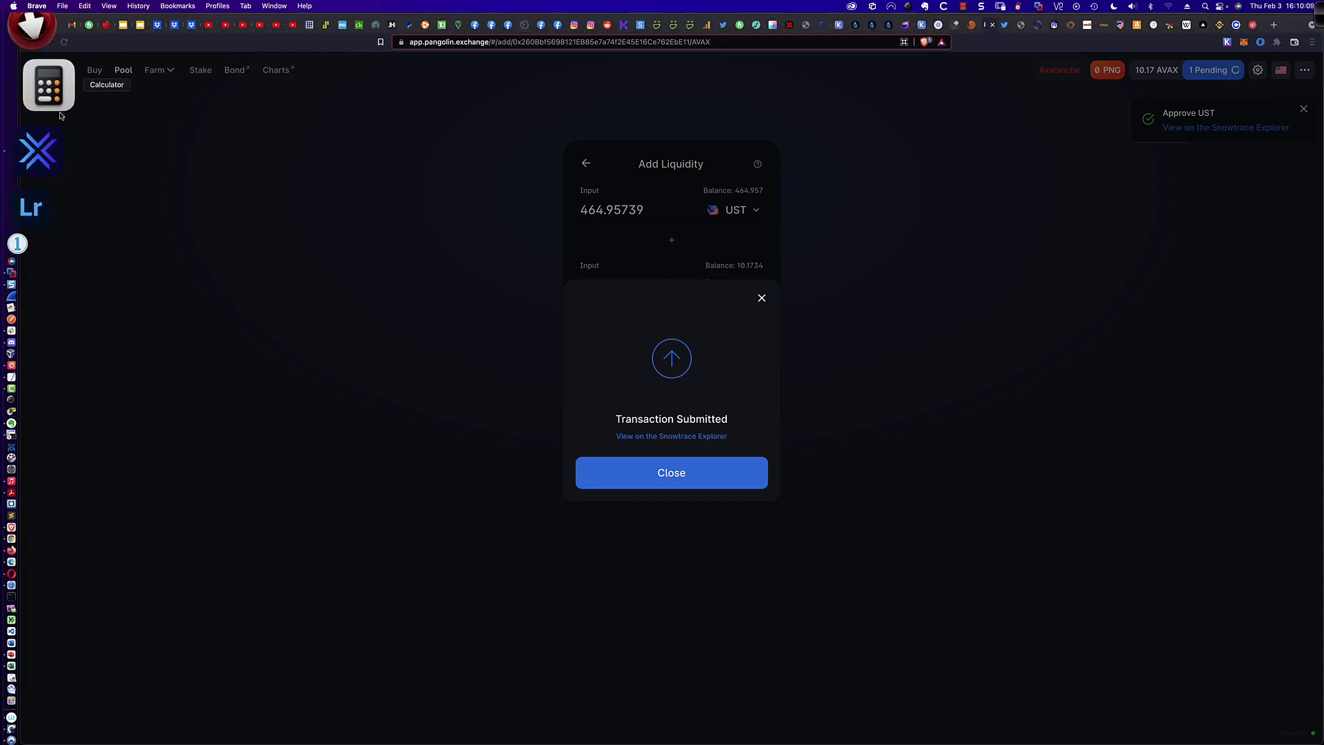
{"action": "left_click", "coordinate": [1180, 327]}
{"action": "left_click", "coordinate": [1235, 374]}
{"action": "left_click", "coordinate": [1236, 374]}
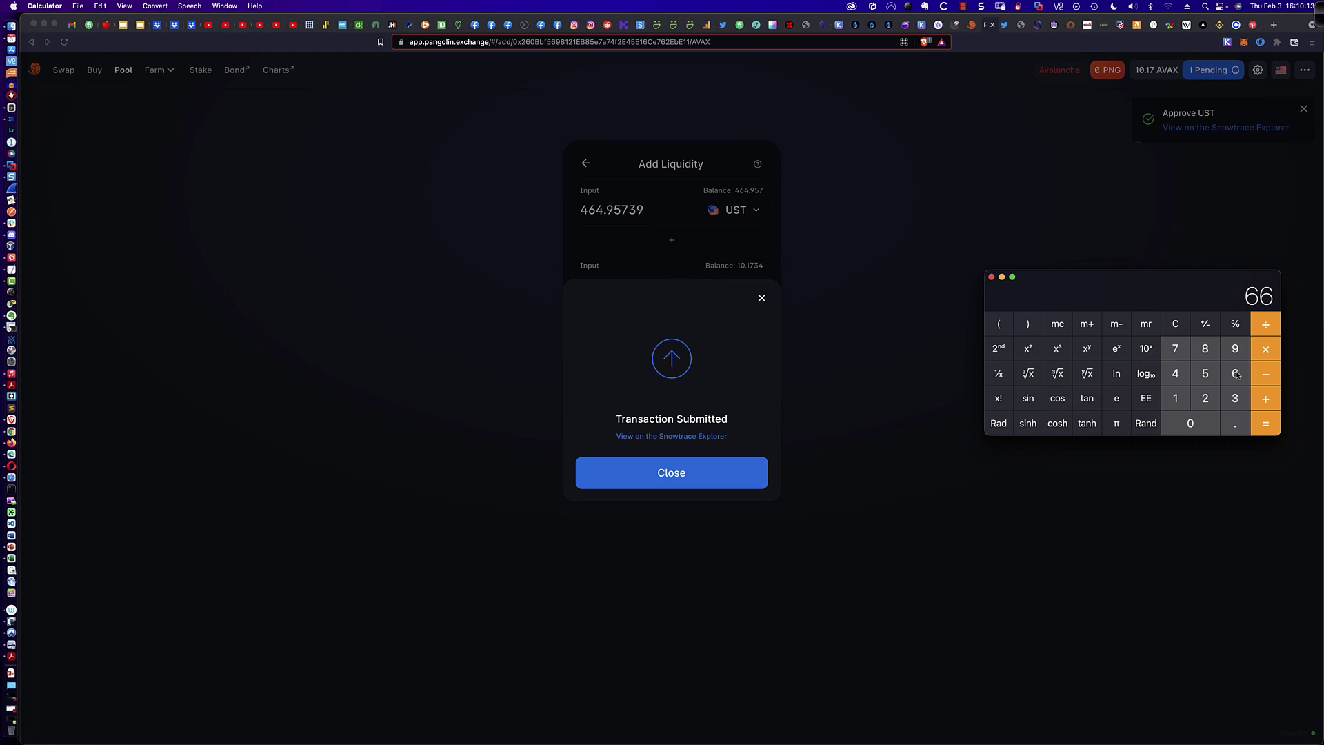
{"action": "left_click", "coordinate": [1234, 423]}
{"action": "left_click", "coordinate": [1175, 348]}
{"action": "left_click", "coordinate": [1205, 373]}
{"action": "left_click", "coordinate": [1265, 348]}
{"action": "left_click", "coordinate": [1235, 422]}
{"action": "left_click", "coordinate": [1188, 424]}
{"action": "left_click", "coordinate": [1189, 424]}
{"action": "left_click", "coordinate": [1235, 373]}
{"action": "left_click", "coordinate": [1235, 348]}
{"action": "left_click", "coordinate": [1205, 399]}
{"action": "left_click", "coordinate": [1235, 398]}
{"action": "left_click", "coordinate": [1265, 423]}
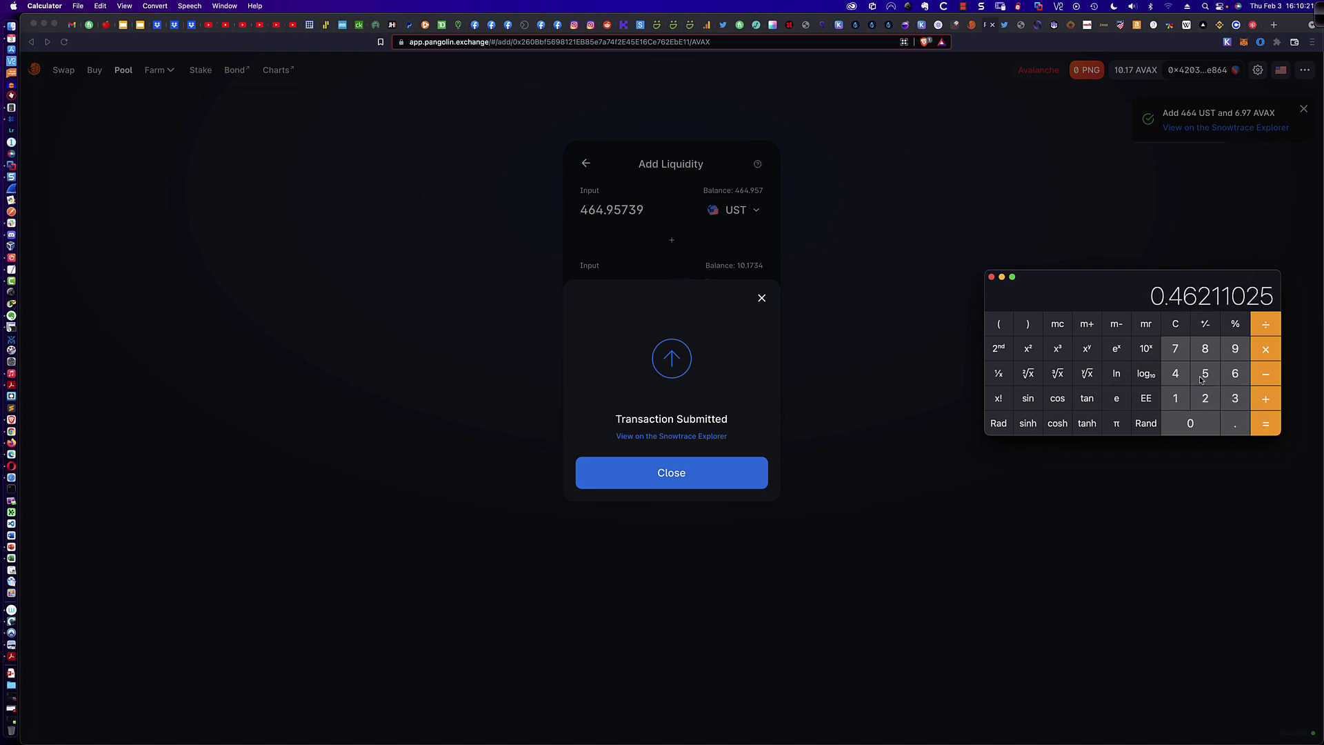
{"action": "left_click", "coordinate": [991, 277]}
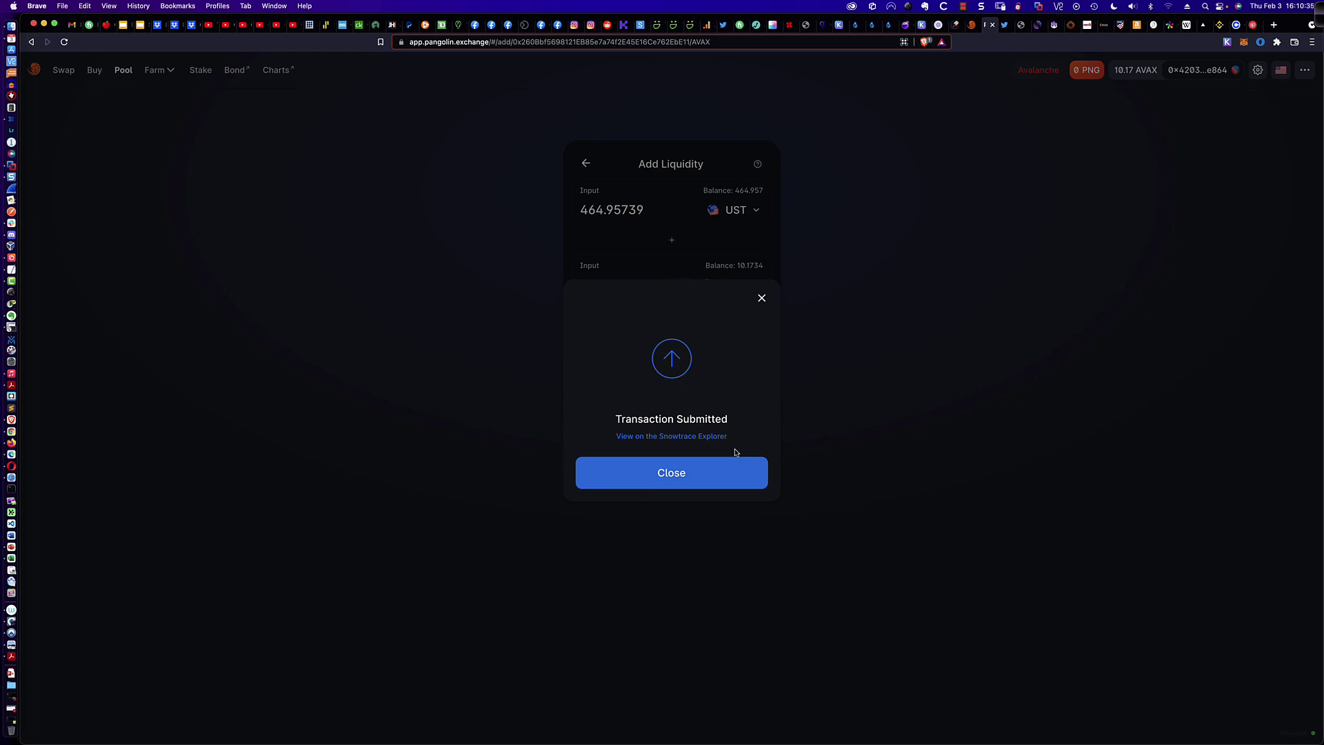
Close the submission notice and check MetaMask activity for the completed UST/AVAX deposit.
{"action": "left_click", "coordinate": [734, 472]}
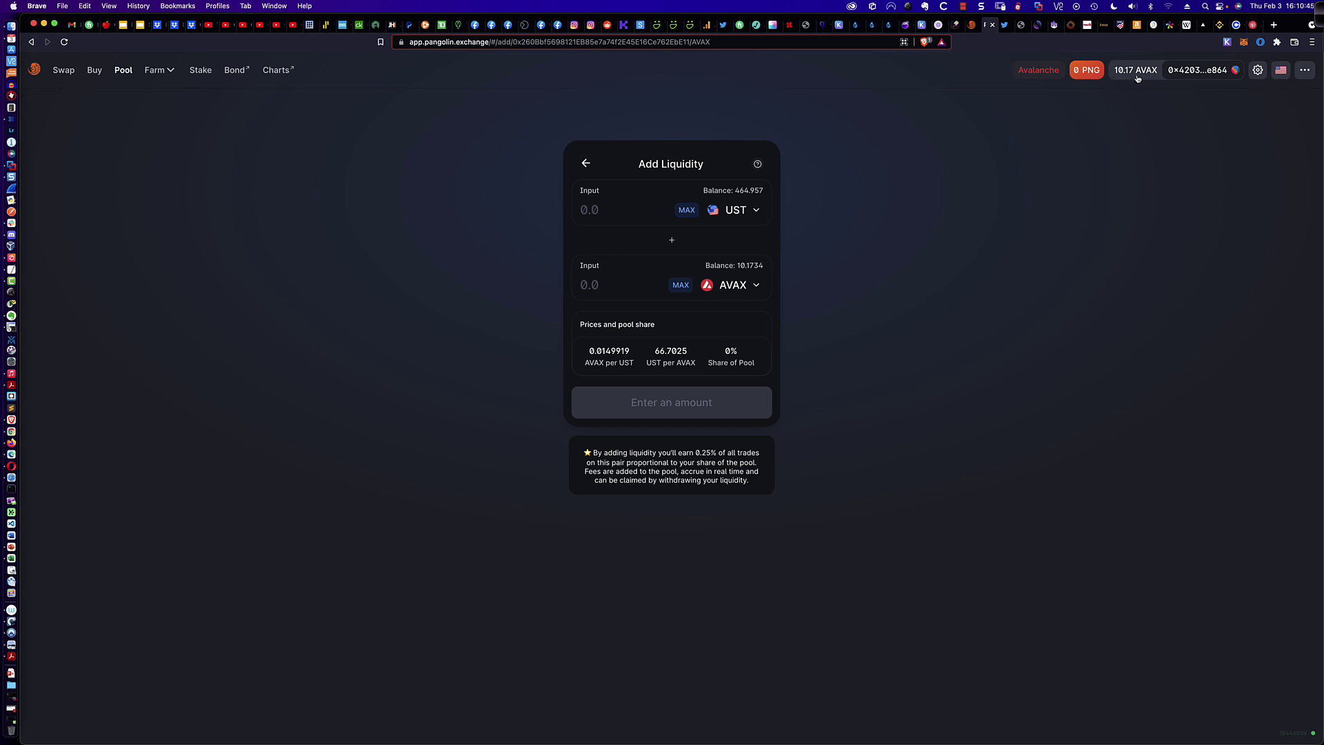
{"action": "left_click", "coordinate": [1244, 43]}
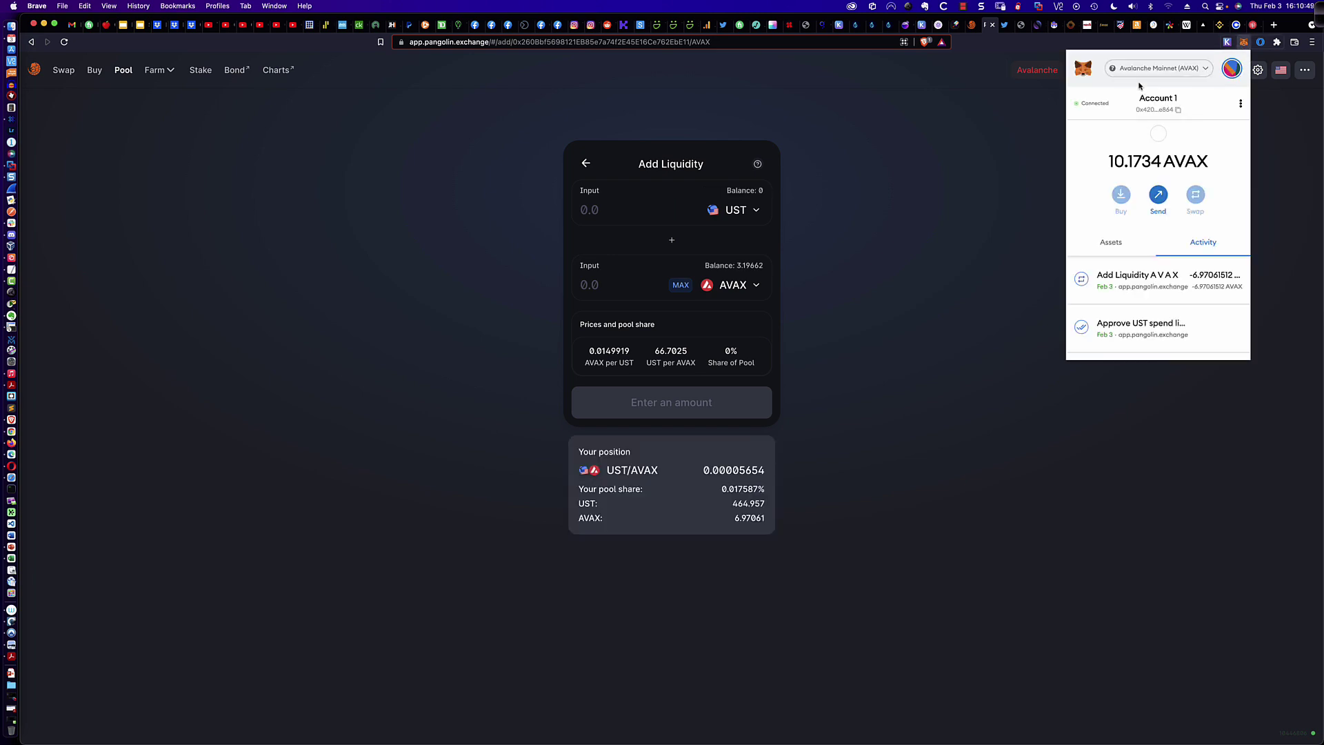
{"action": "scroll", "coordinate": [1122, 257], "scroll_direction": "down", "scroll_amount": 1}
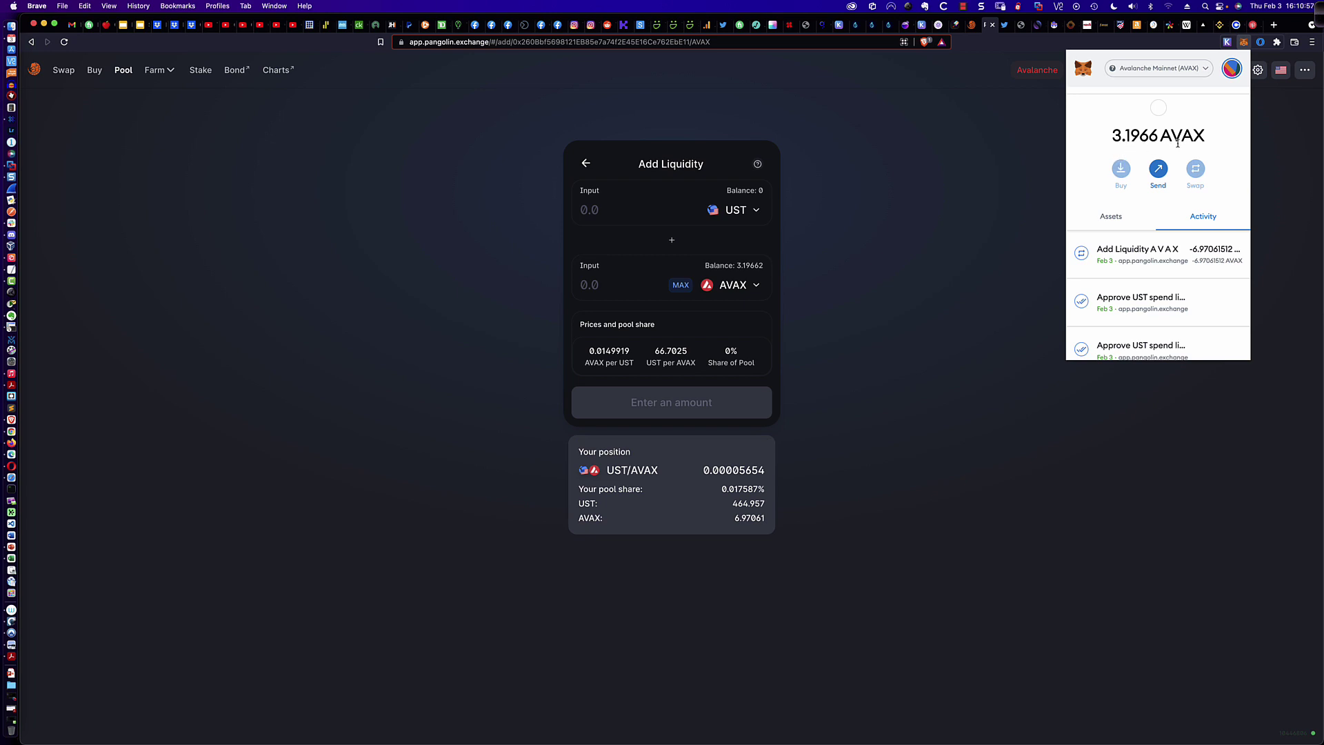
{"action": "left_click", "coordinate": [1275, 141]}
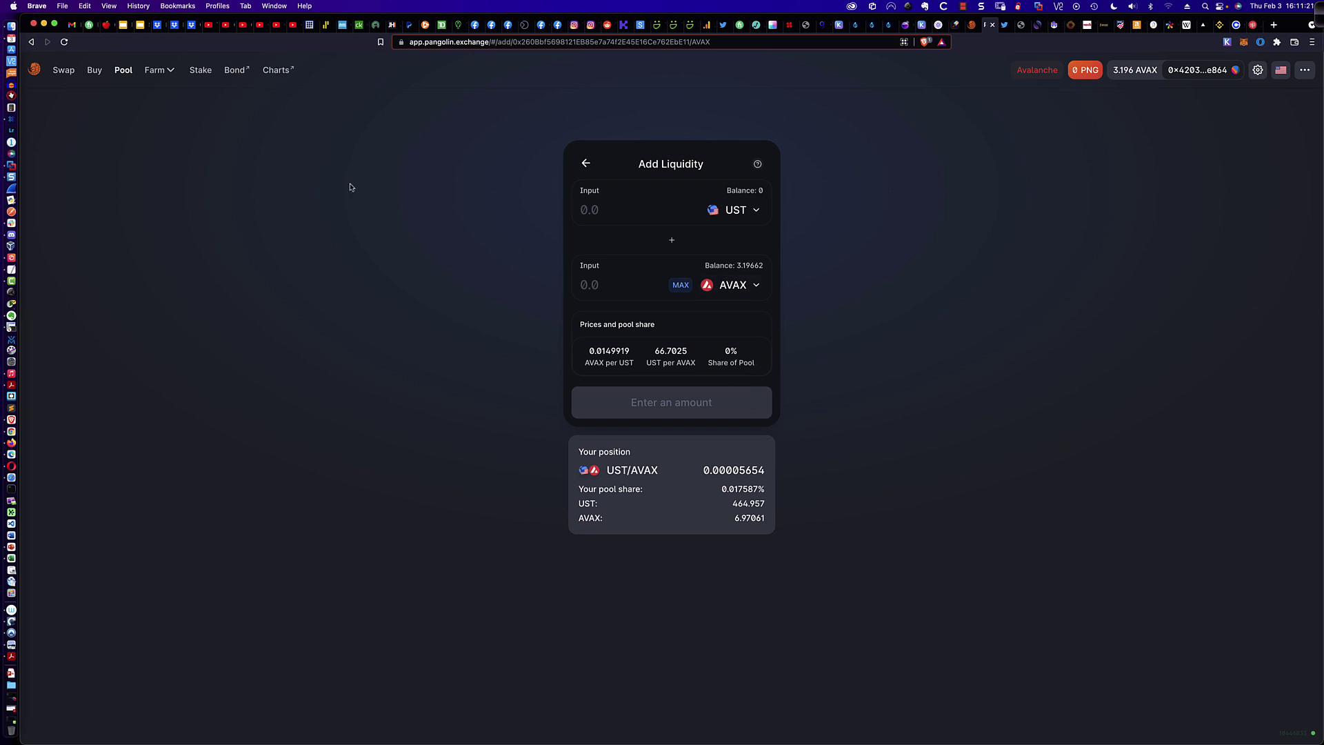
{"action": "left_click", "coordinate": [126, 72]}
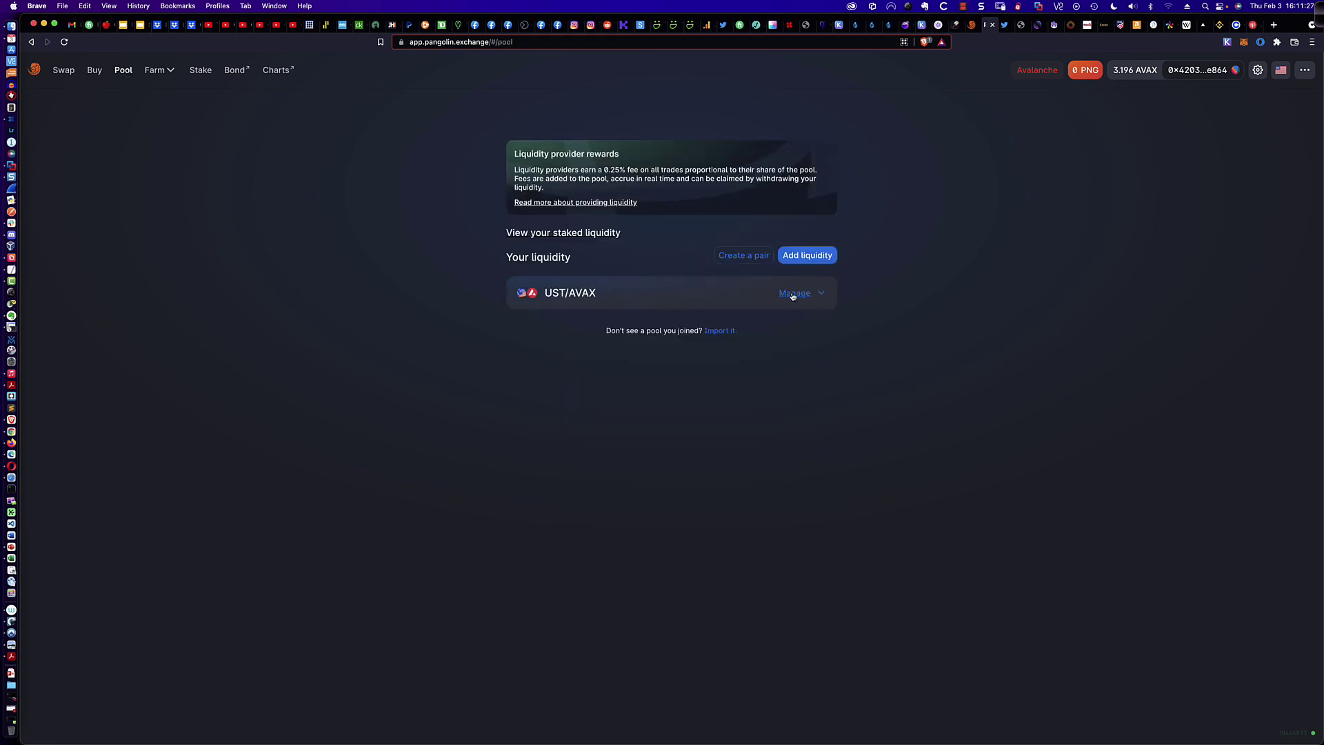
{"action": "left_click", "coordinate": [821, 295]}
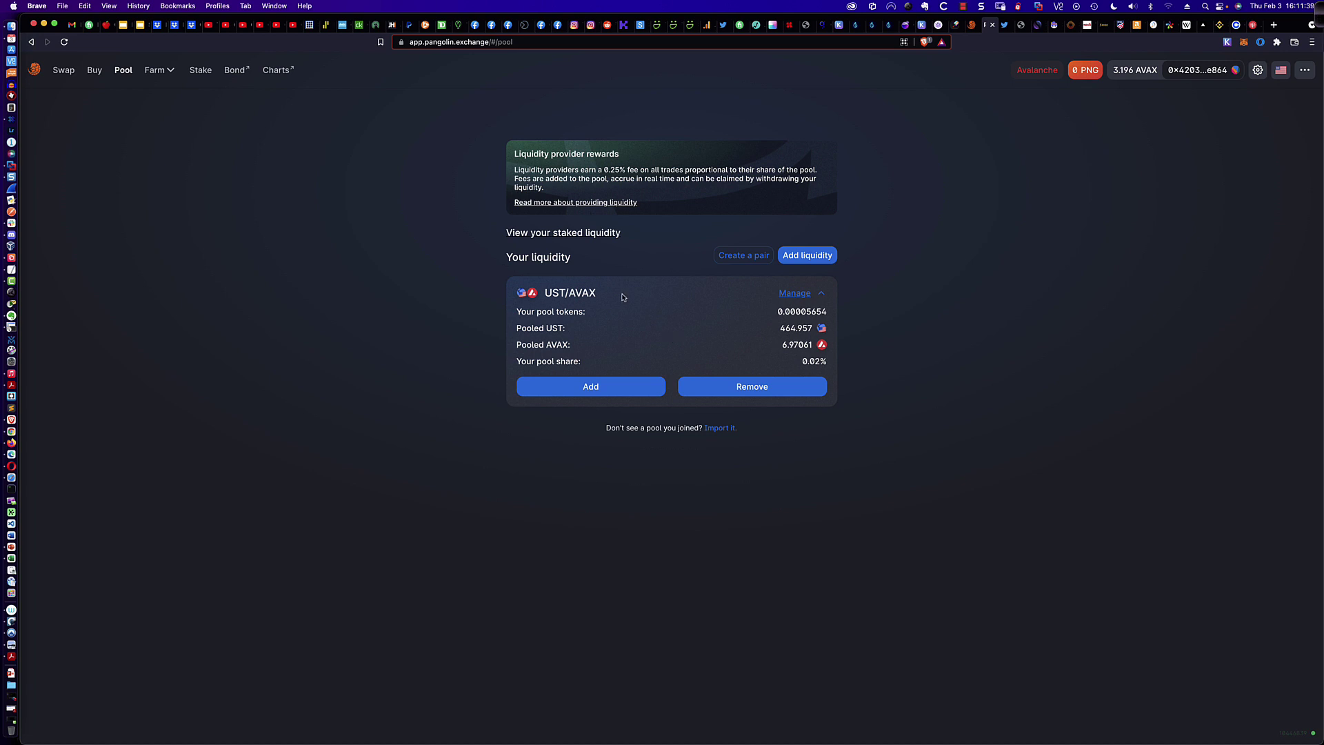
Go to the Version 2 farms under Stake and open the UST-AVAX farm's deposit page.
{"action": "left_click", "coordinate": [197, 76]}
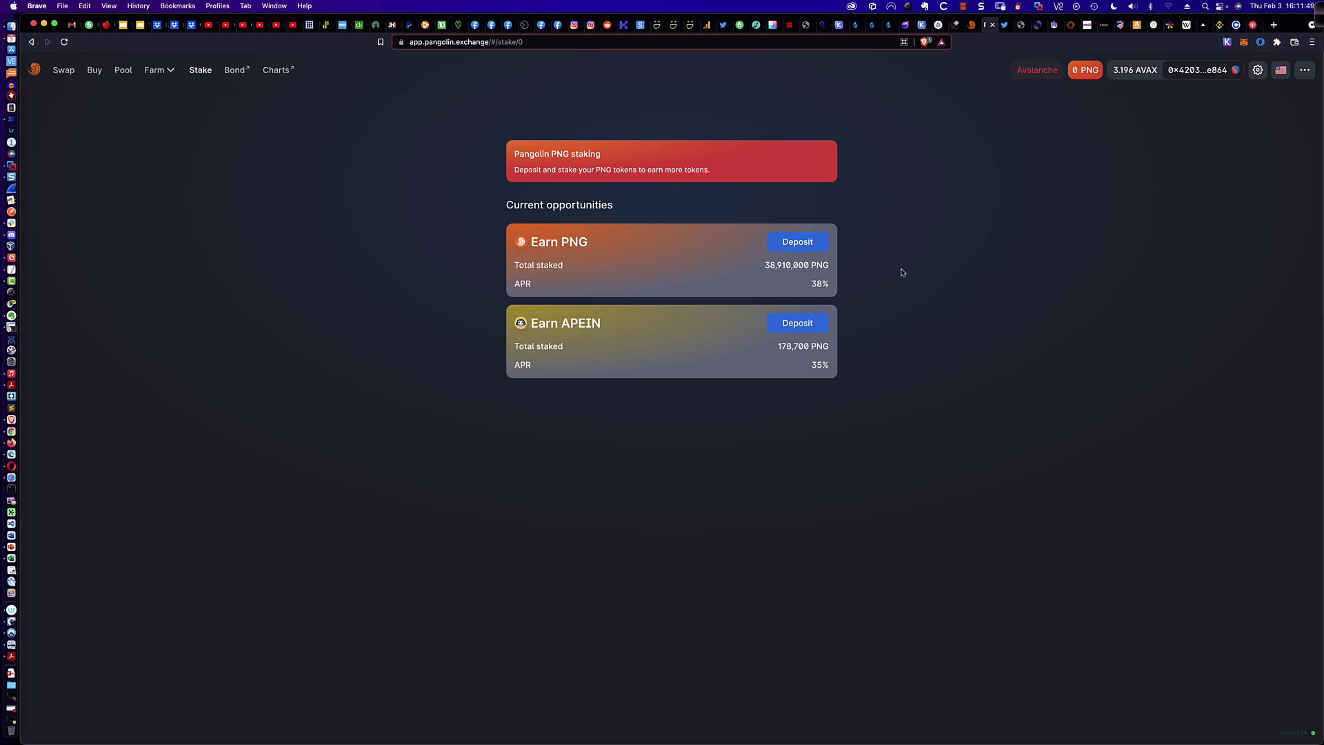
{"action": "left_click", "coordinate": [164, 73]}
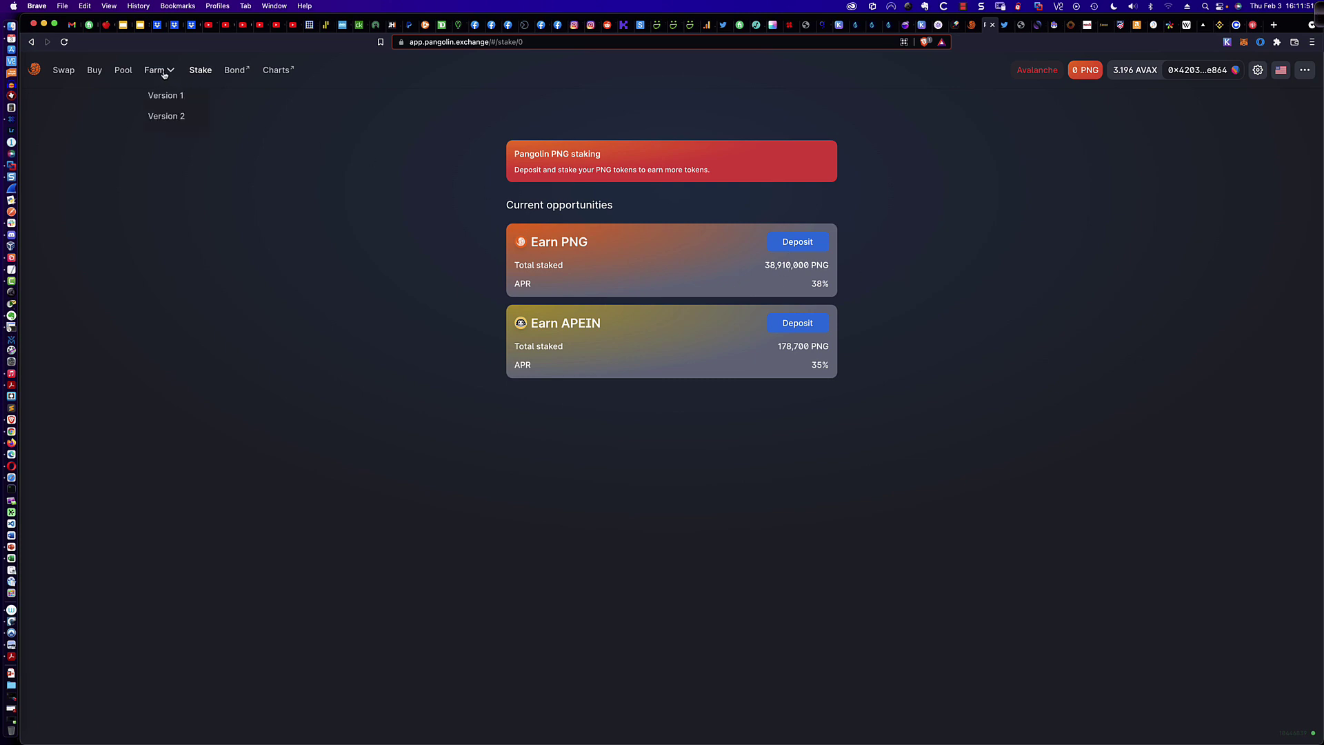
{"action": "left_click", "coordinate": [168, 117]}
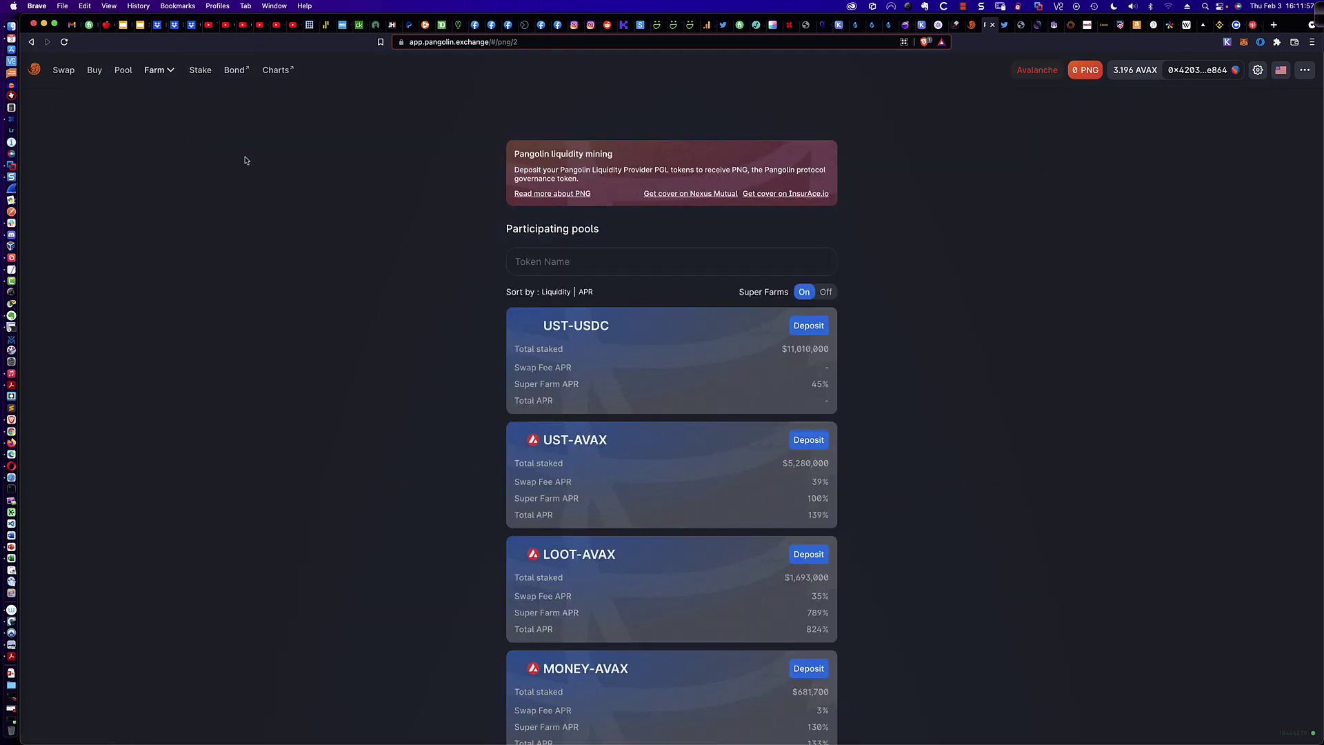
{"action": "scroll", "coordinate": [887, 339], "scroll_direction": "down", "scroll_amount": 2}
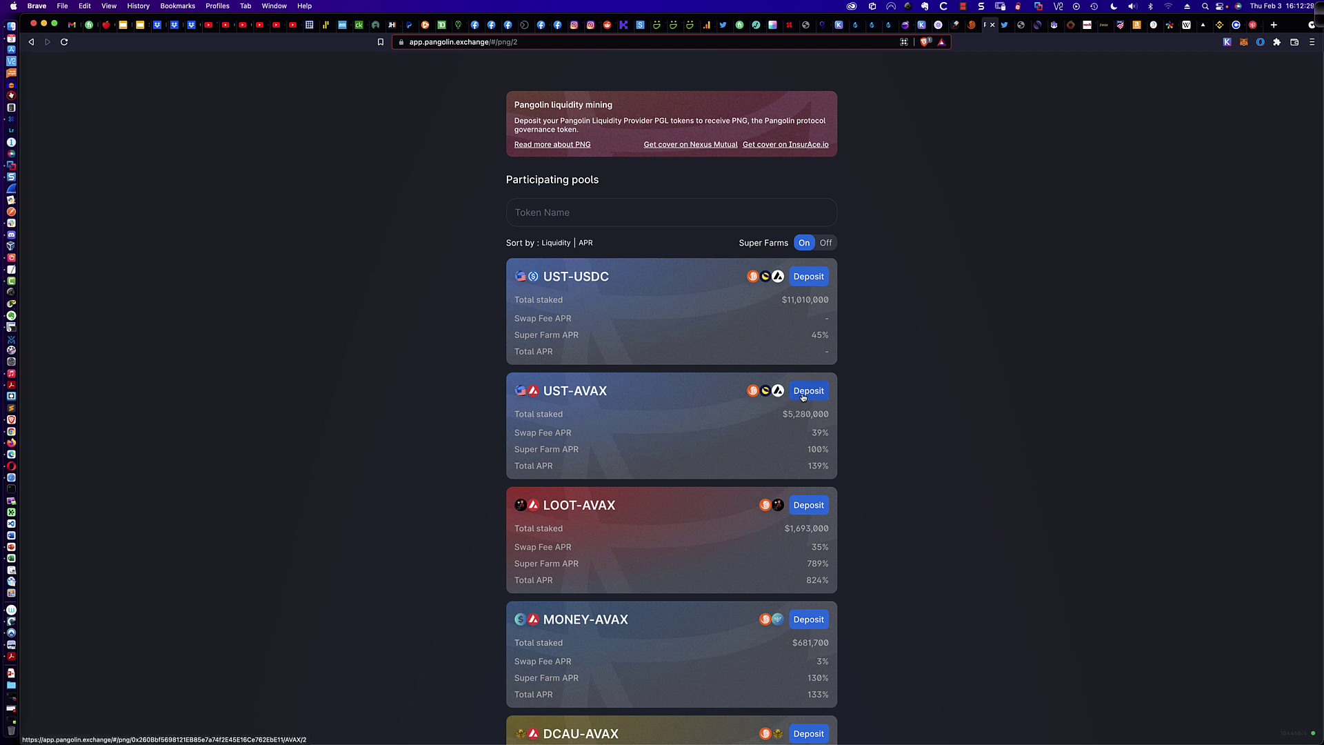
{"action": "left_click", "coordinate": [803, 397]}
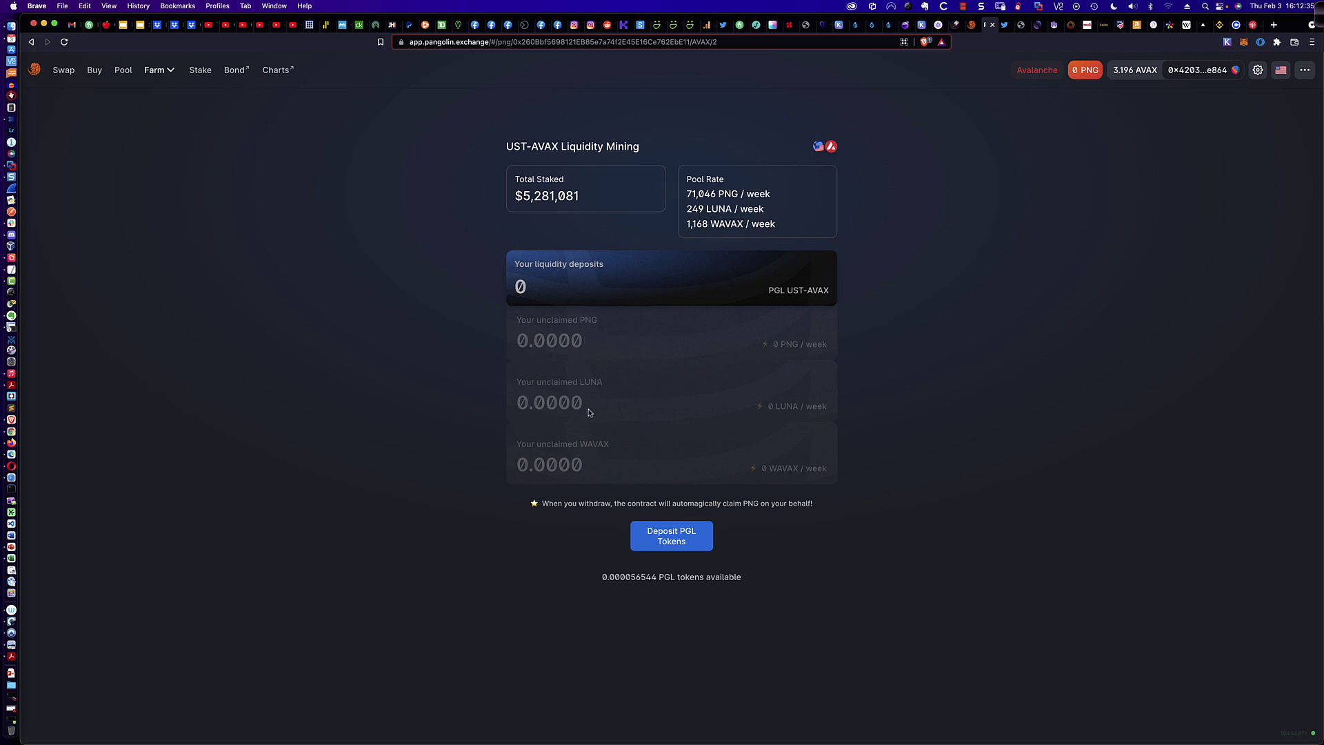
Enter the full 0.000056544 PGL balance and approve it for the farm in MetaMask.
{"action": "left_click", "coordinate": [679, 541]}
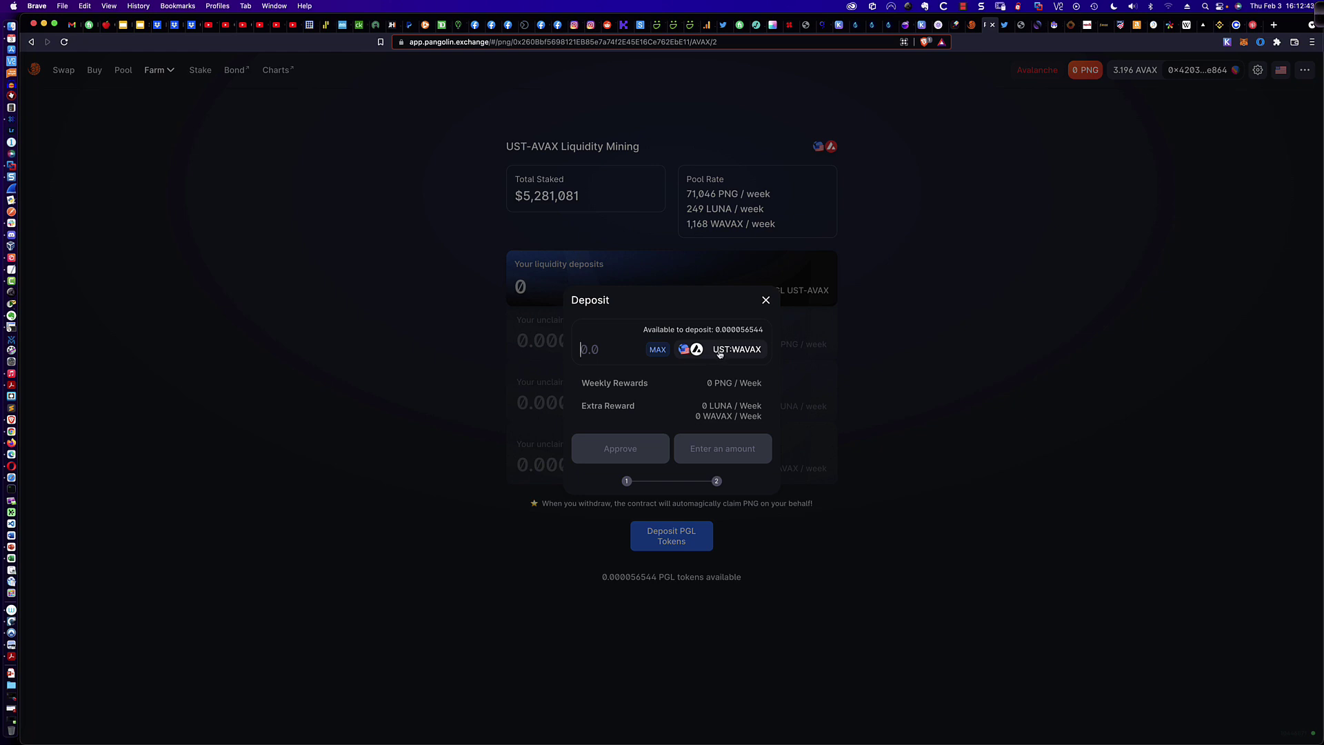
{"action": "left_click", "coordinate": [658, 349]}
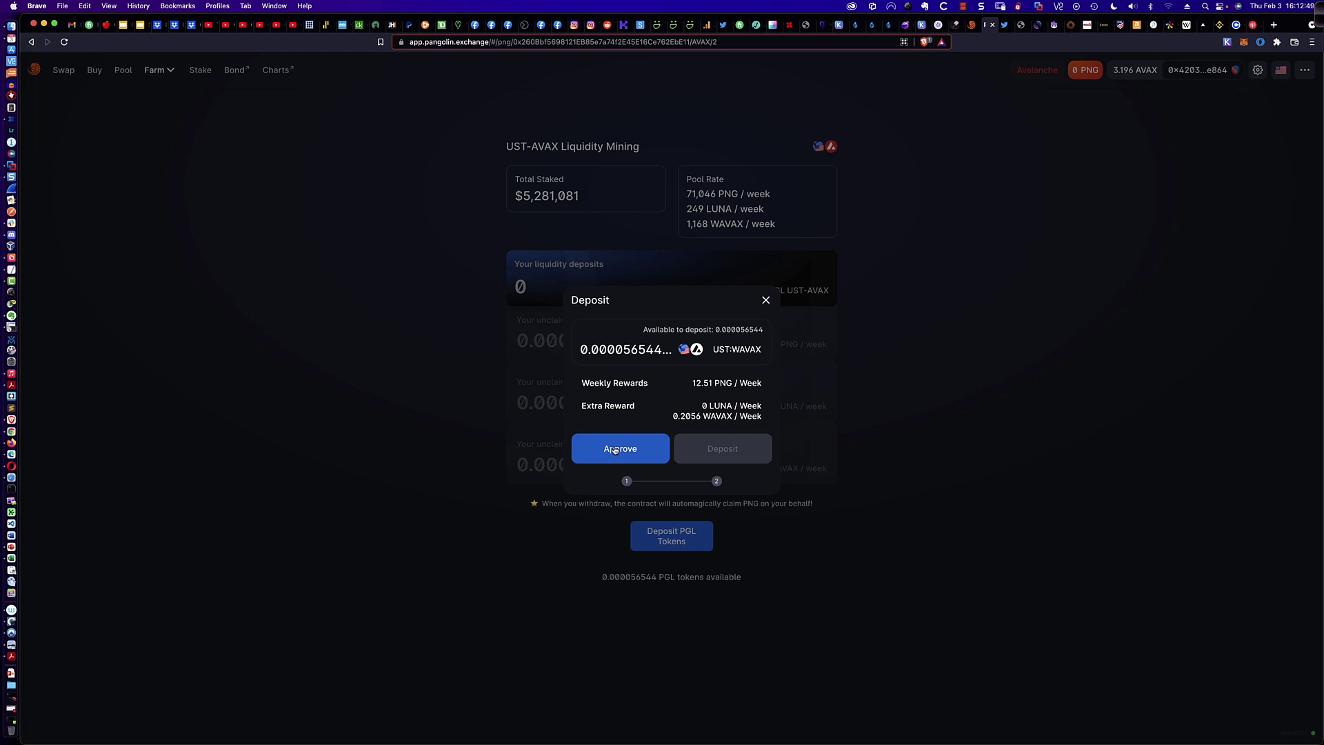
{"action": "left_click", "coordinate": [614, 449]}
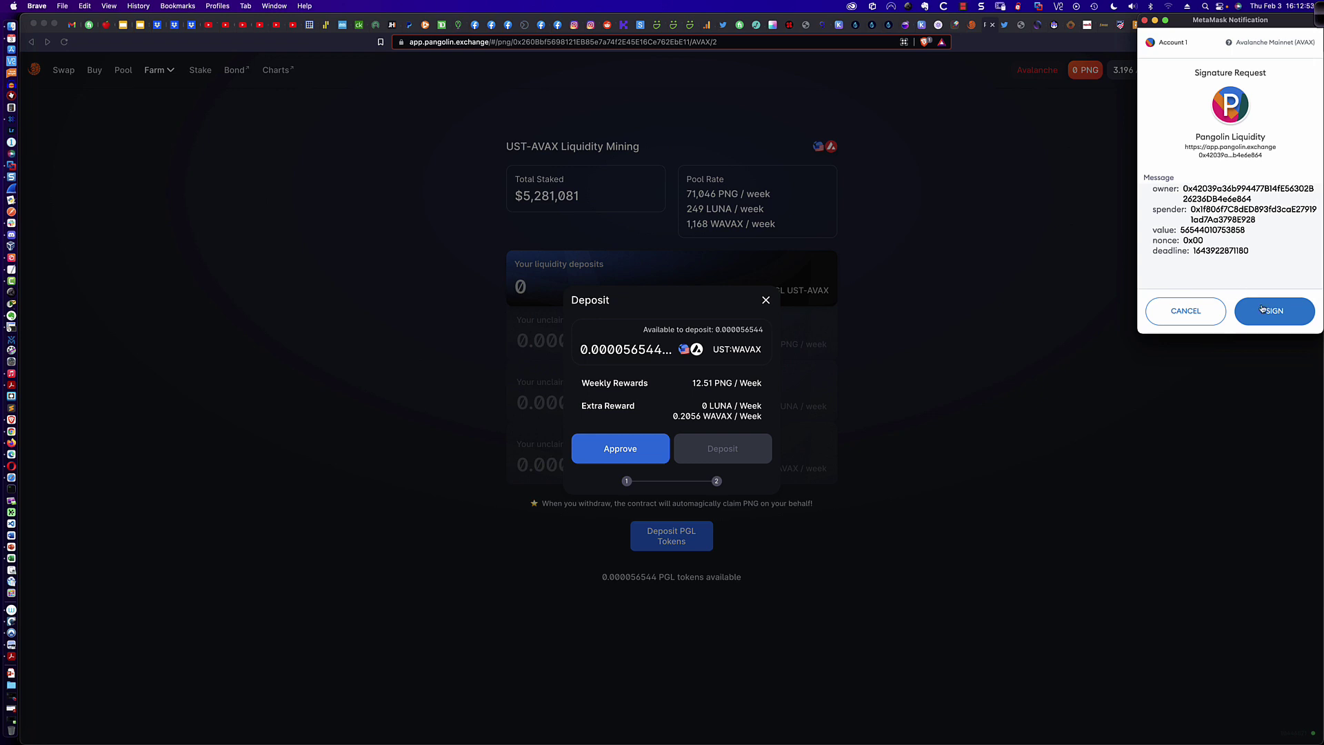
{"action": "left_click", "coordinate": [1264, 311]}
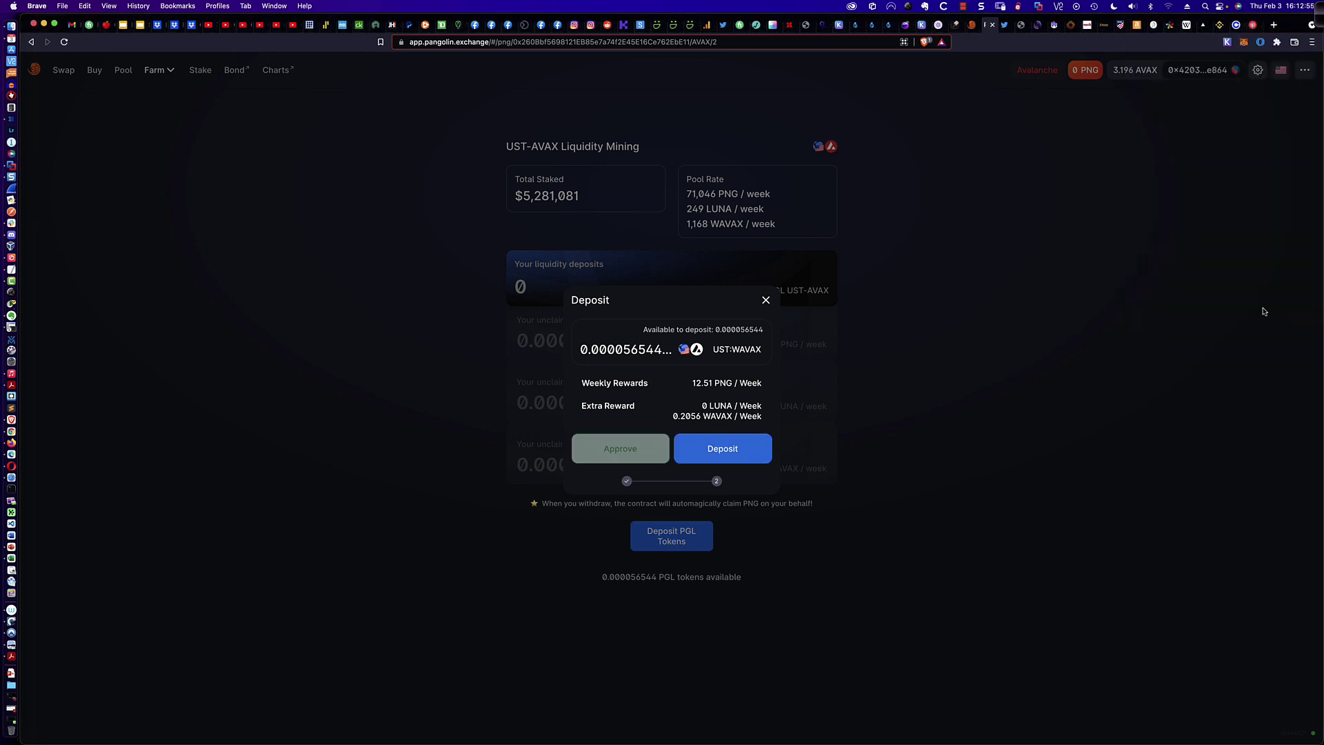
Submit the 0.00005654 PGL deposit and confirm the transaction in MetaMask.
{"action": "left_click", "coordinate": [733, 449]}
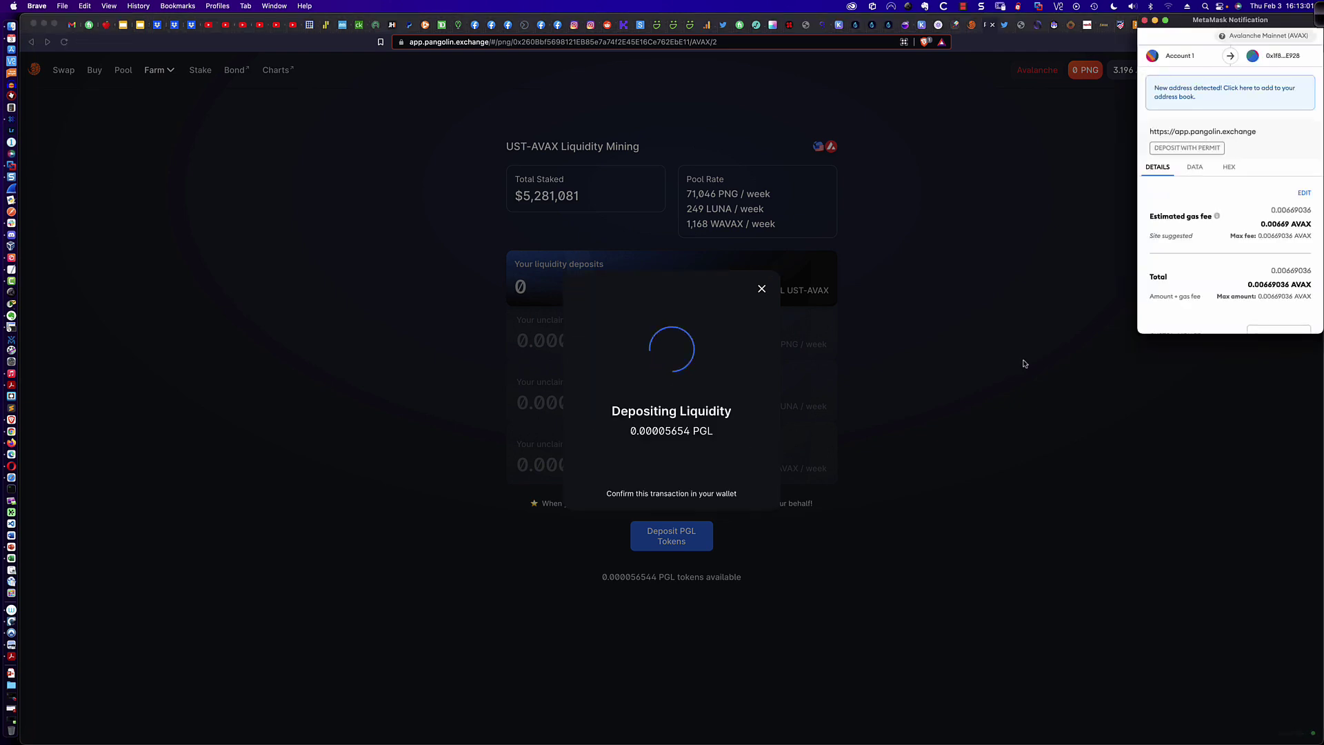
{"action": "scroll", "coordinate": [1270, 298], "scroll_direction": "down", "scroll_amount": 2}
{"action": "left_click", "coordinate": [1275, 315]}
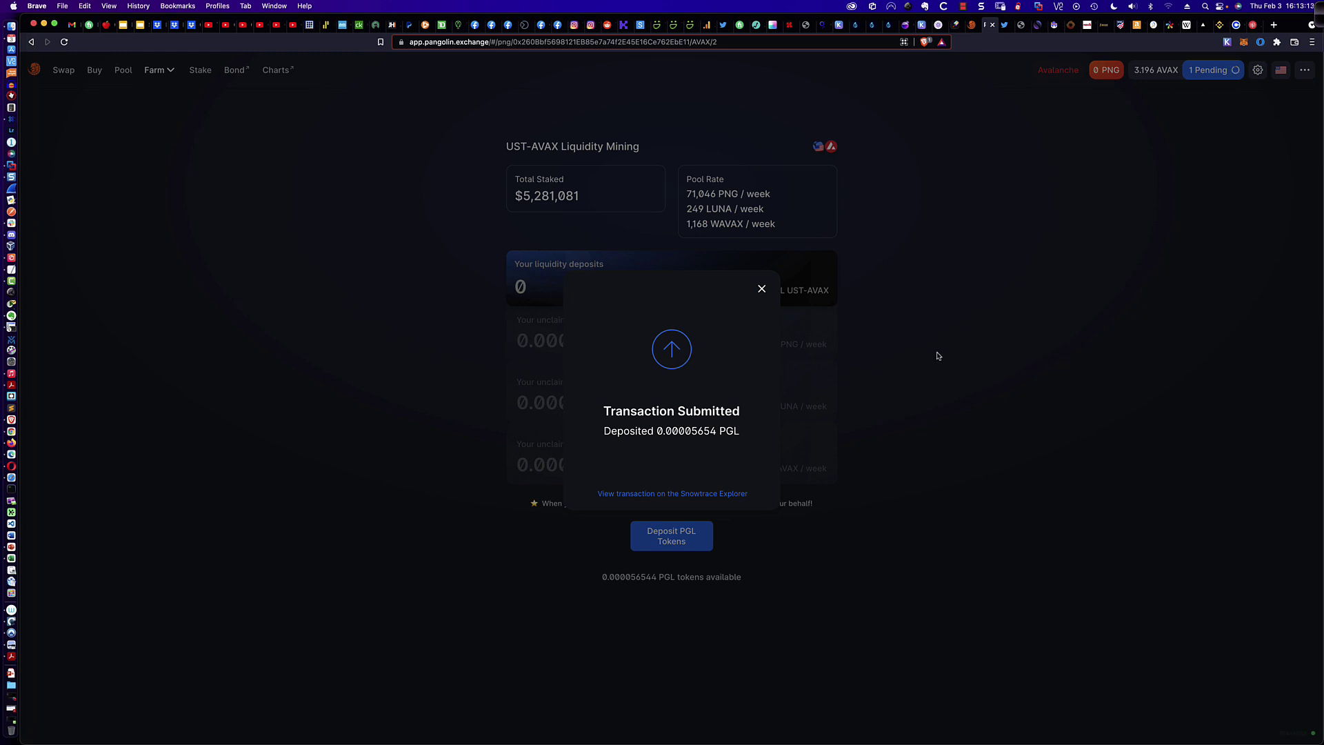
Check the pending deposit in MetaMask's Activity, then dismiss the Transaction Submitted dialog.
{"action": "left_click", "coordinate": [1244, 44]}
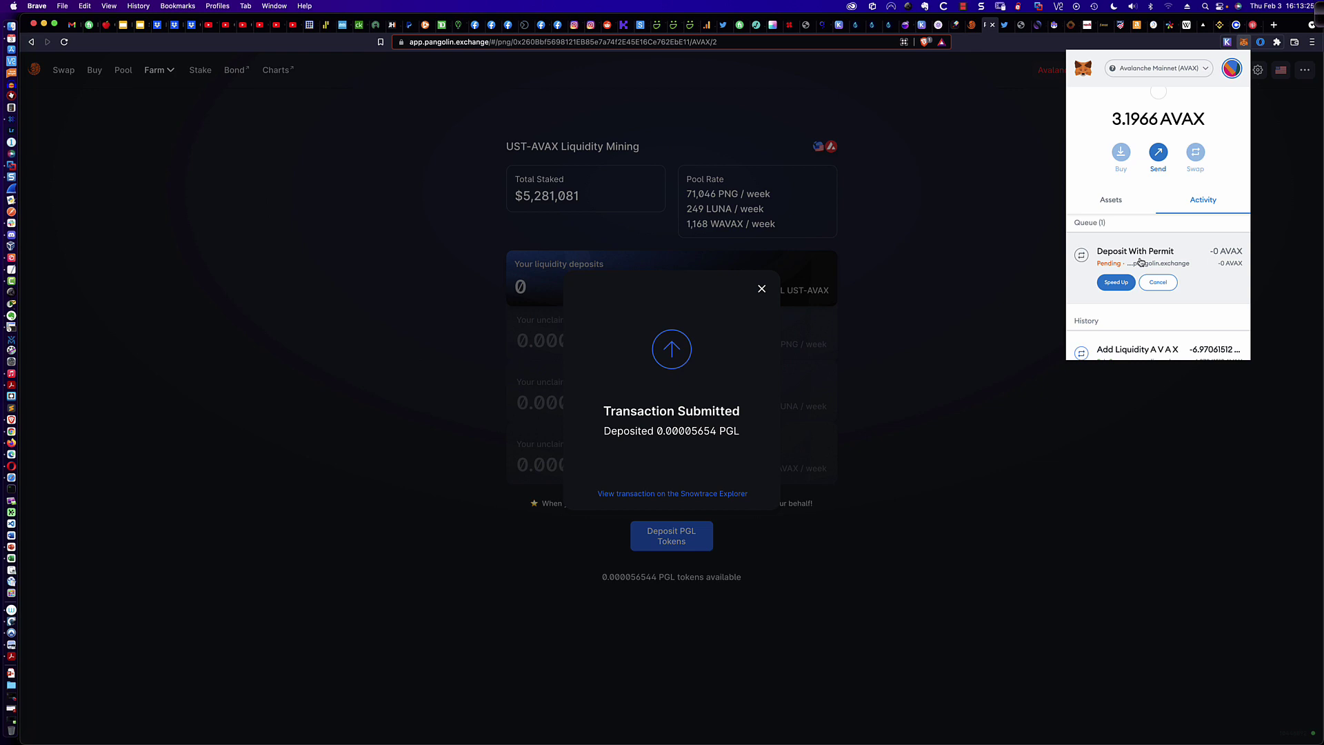
{"action": "scroll", "coordinate": [1148, 259], "scroll_direction": "down", "scroll_amount": 1}
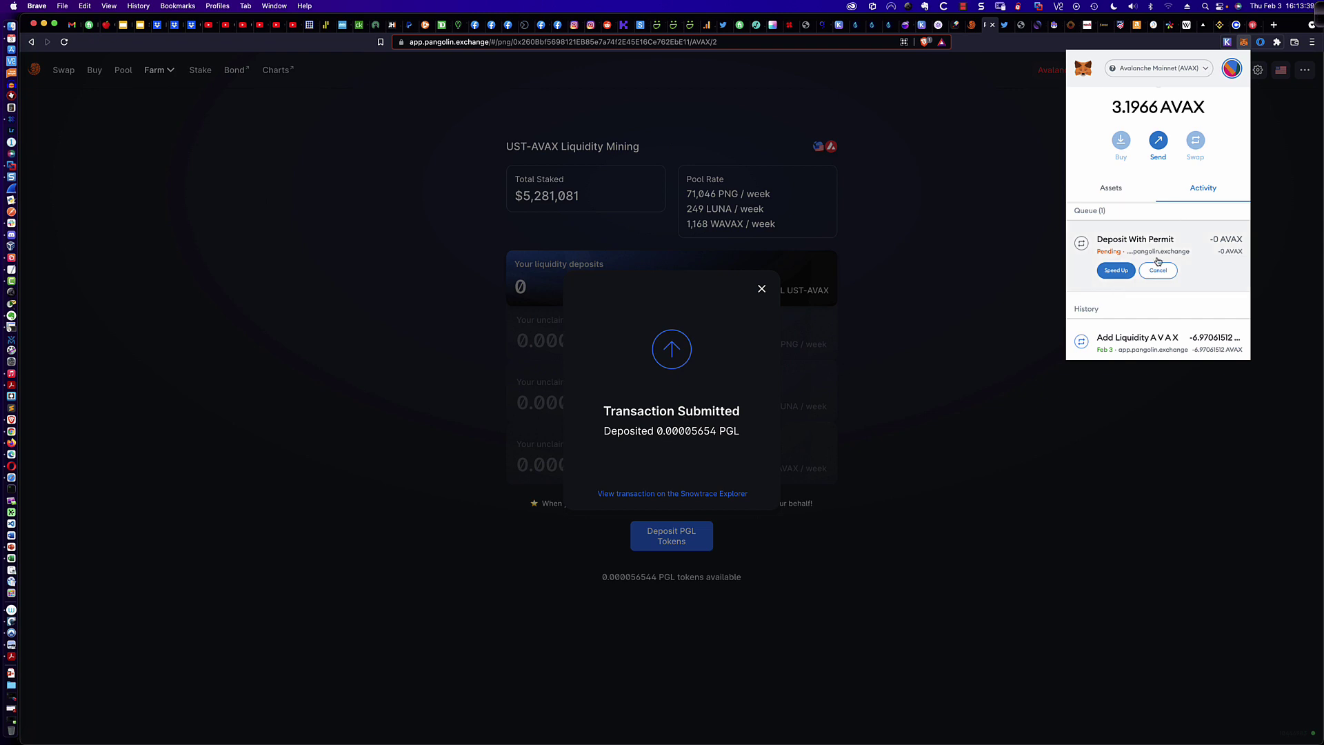
{"action": "left_click", "coordinate": [926, 371]}
{"action": "left_click", "coordinate": [926, 370]}
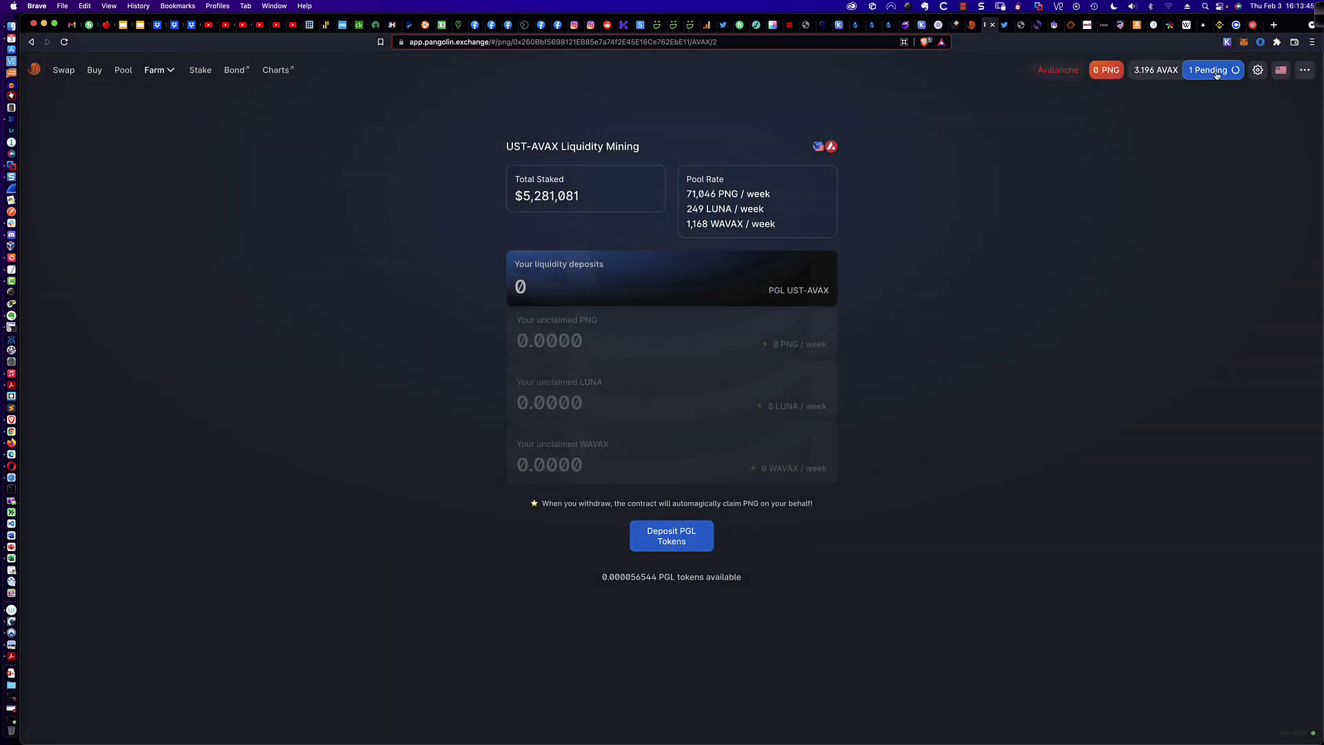
Review MetaMask Activity showing the cancelled attempt, then watch Recent Transactions until the deposit confirms.
{"action": "left_click", "coordinate": [1244, 43]}
{"action": "scroll", "coordinate": [1166, 196], "scroll_direction": "down", "scroll_amount": 1}
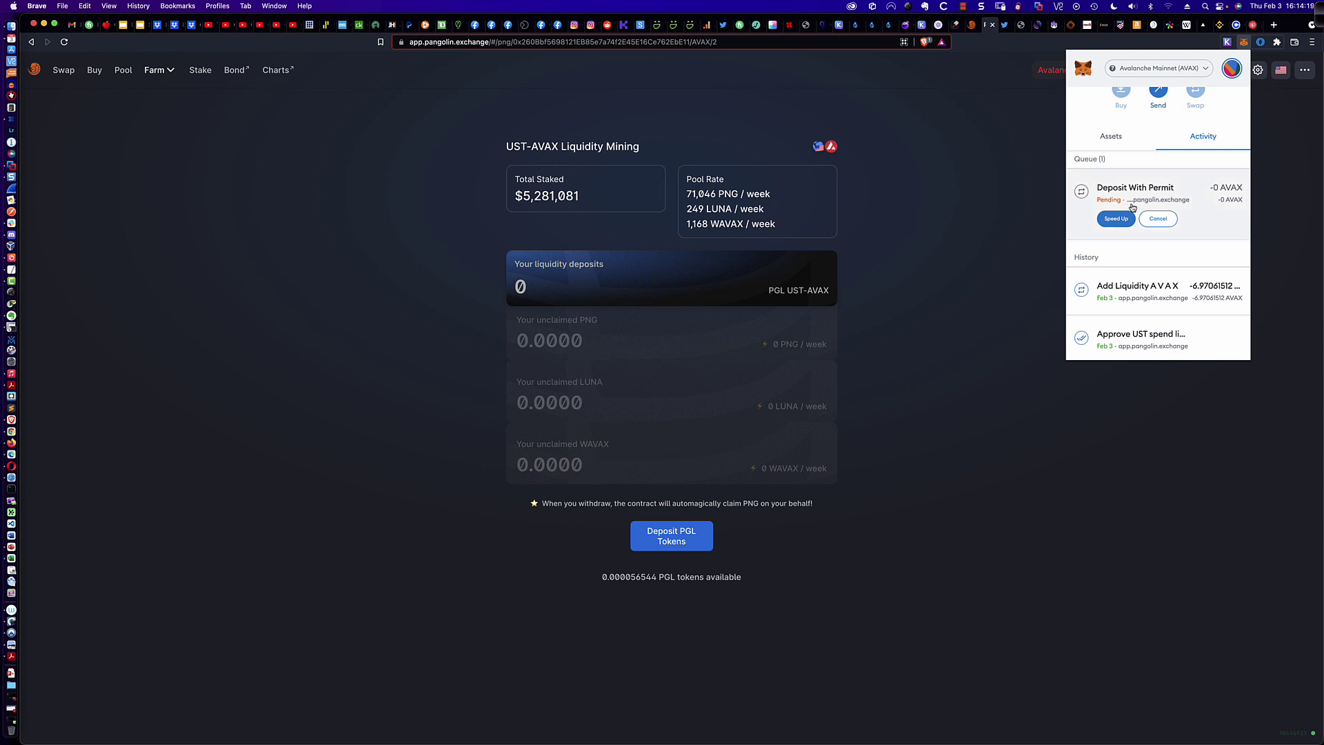
{"action": "scroll", "coordinate": [1132, 207], "scroll_direction": "up", "scroll_amount": 1}
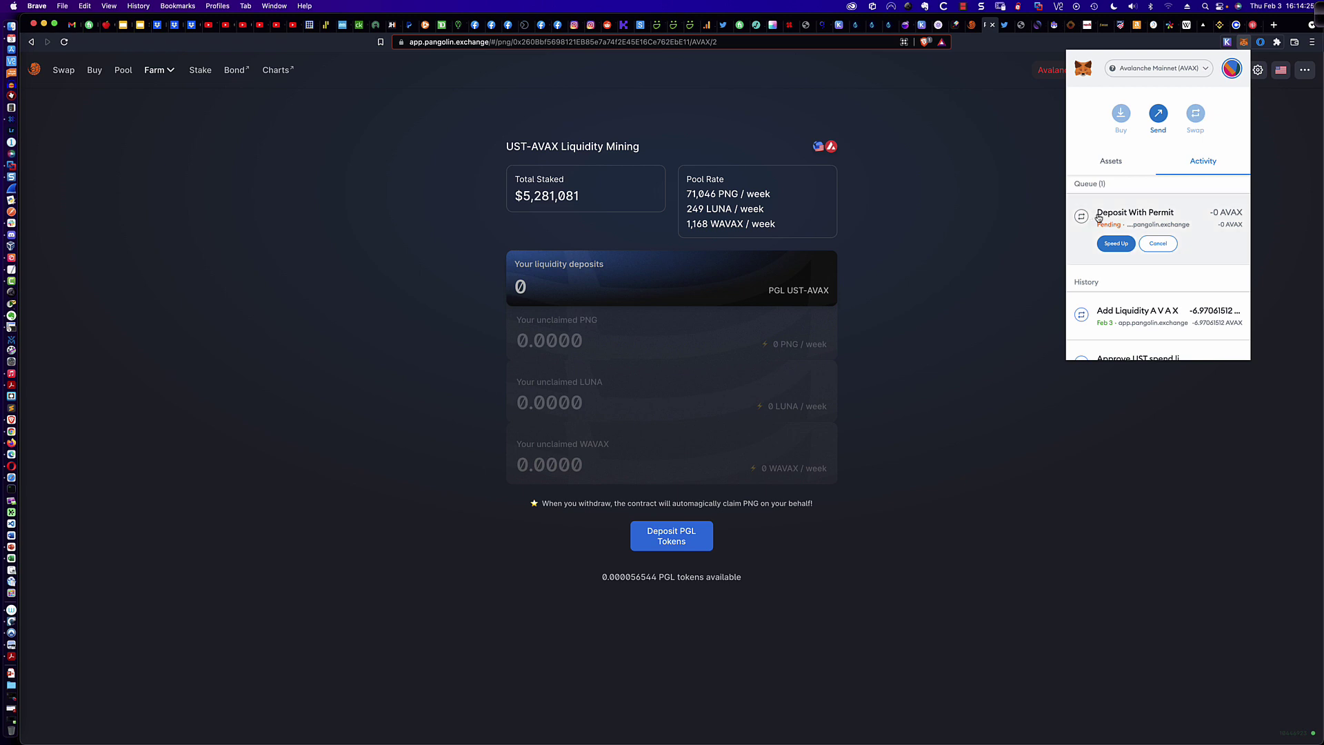
{"action": "scroll", "coordinate": [1096, 207], "scroll_direction": "up", "scroll_amount": 1}
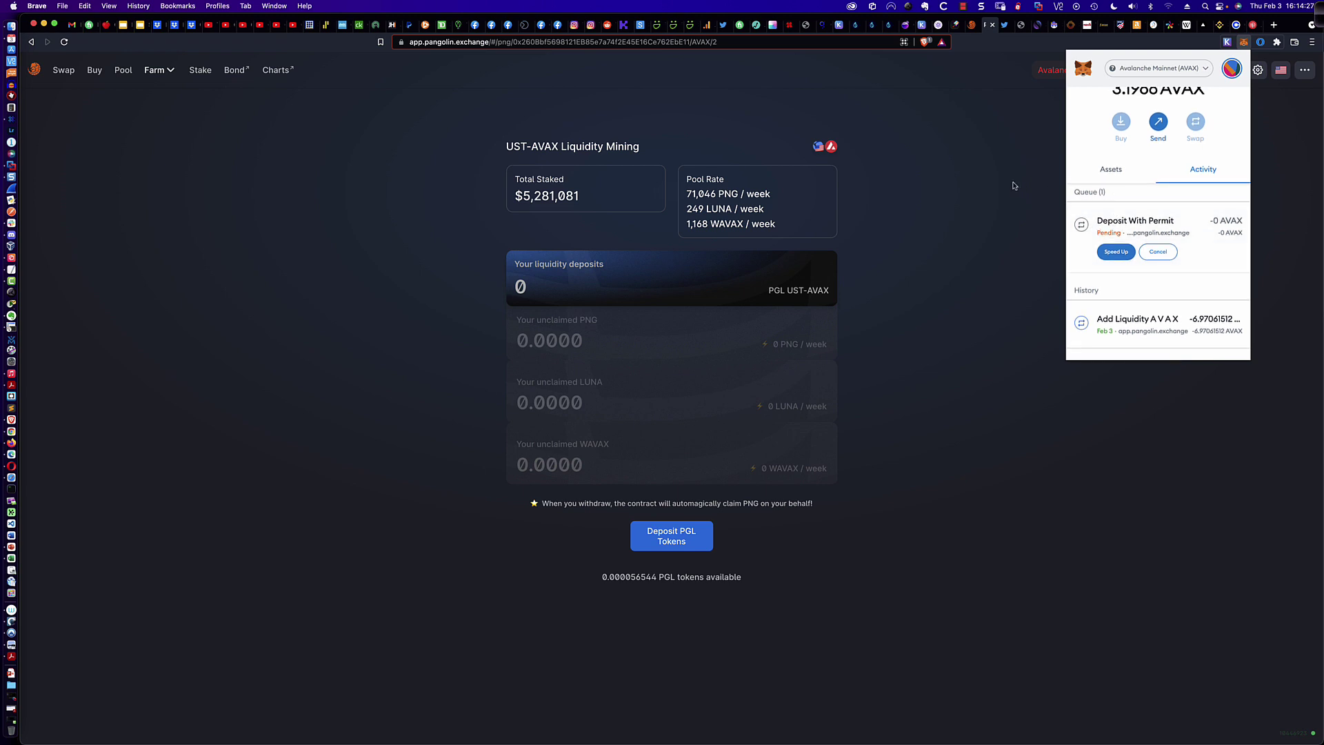
{"action": "scroll", "coordinate": [1128, 198], "scroll_direction": "up", "scroll_amount": 2}
{"action": "left_click", "coordinate": [1048, 192]}
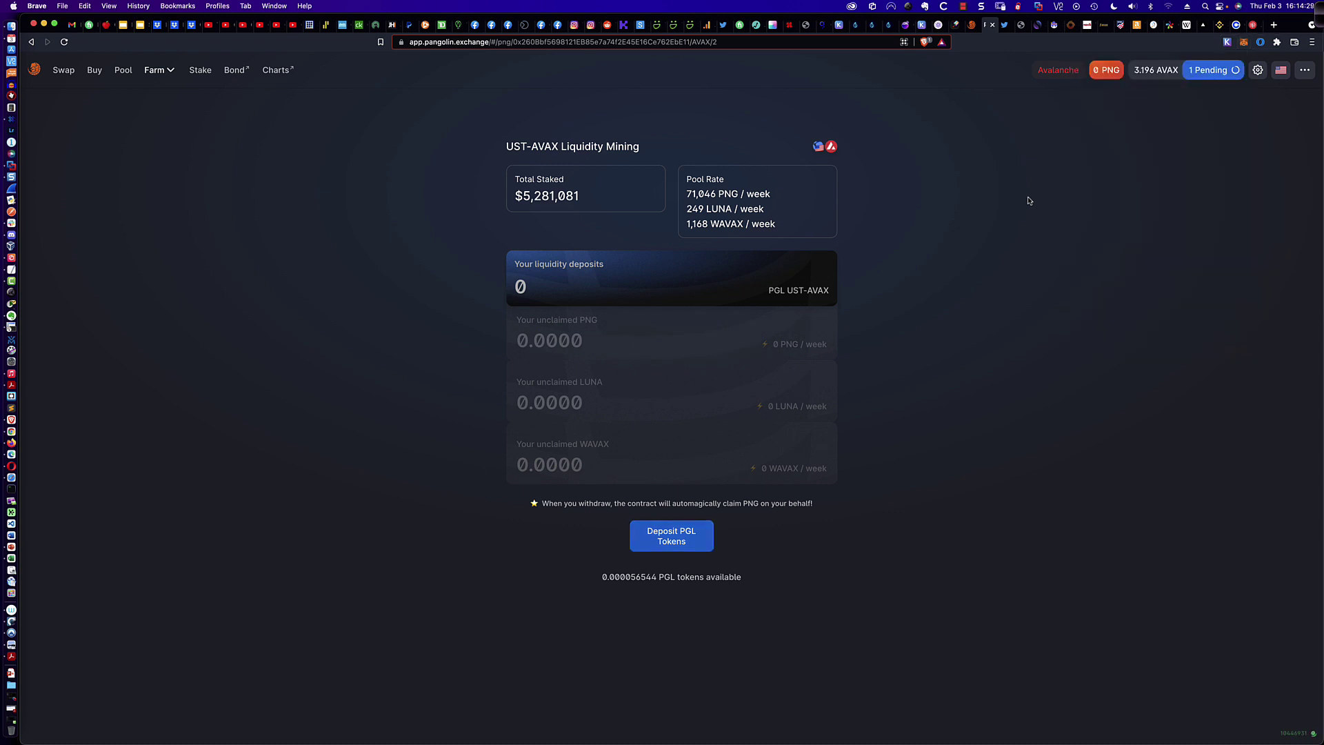
{"action": "left_click", "coordinate": [1212, 70]}
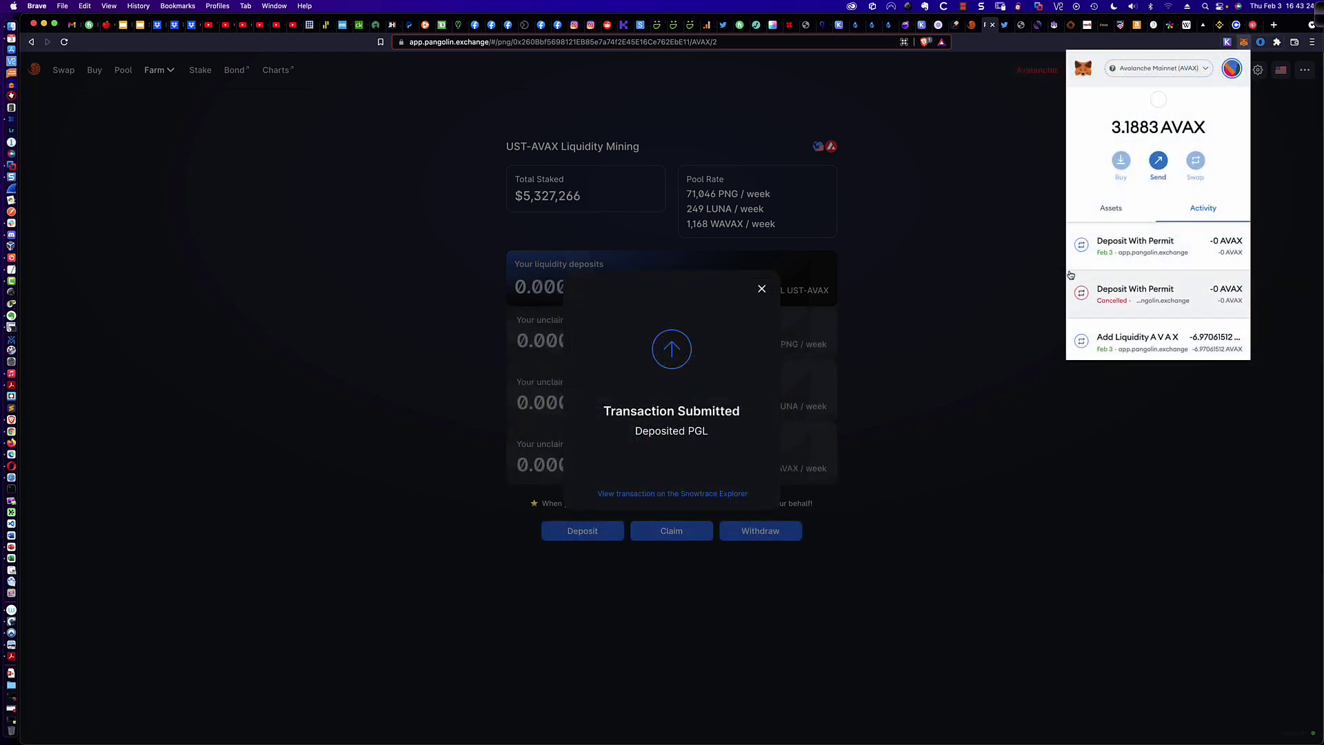
{"action": "scroll", "coordinate": [1105, 302], "scroll_direction": "down", "scroll_amount": 1}
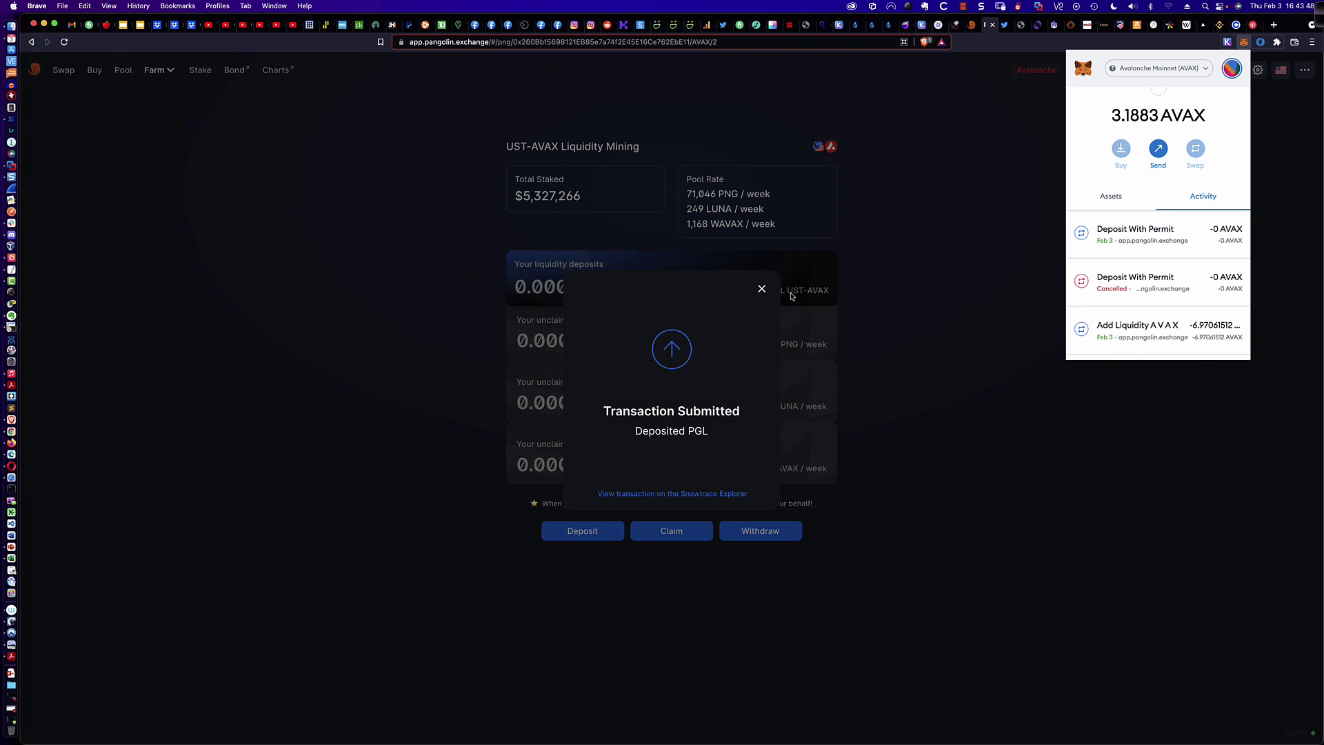
Return to the farm page showing 0.000056544 PGL deposited and the $5,327,266 total staked.
{"action": "left_click", "coordinate": [936, 283]}
{"action": "left_click", "coordinate": [890, 284]}
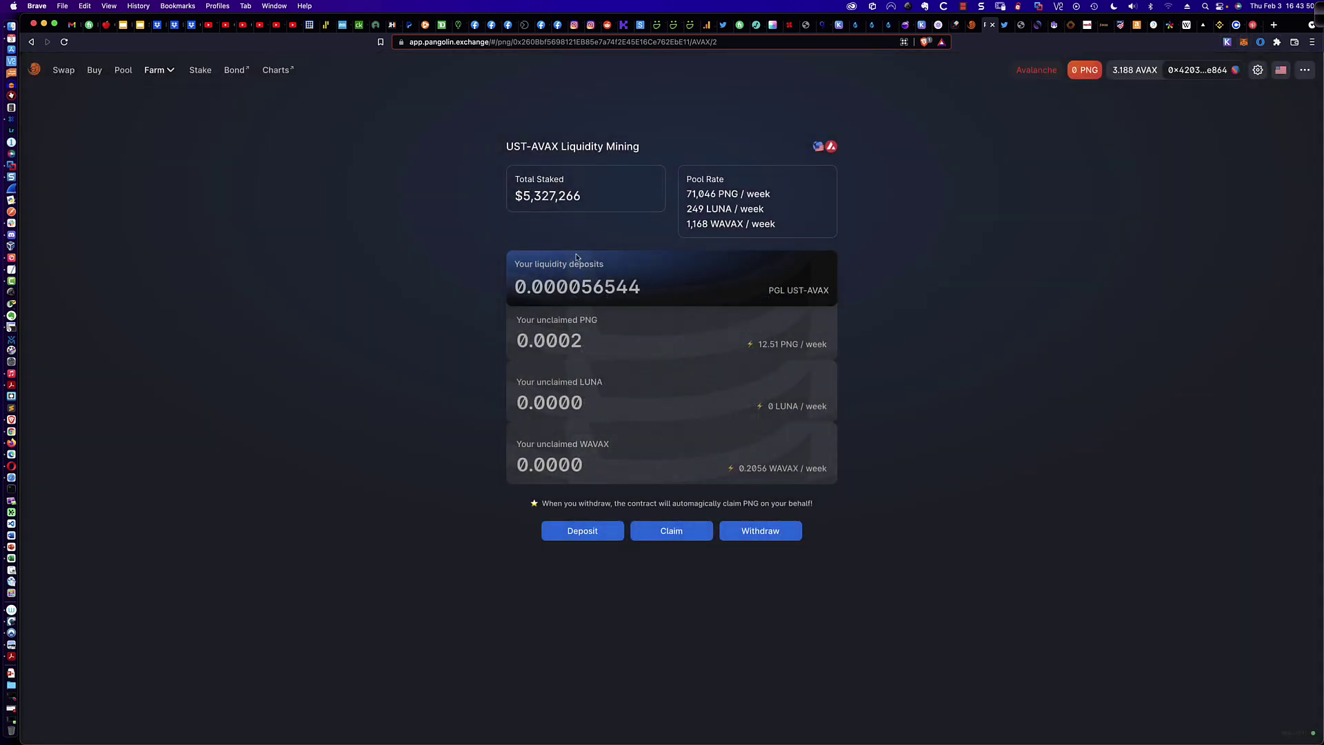
{"action": "left_click_drag", "start_coordinate": [517, 196], "coordinate": [582, 199]}
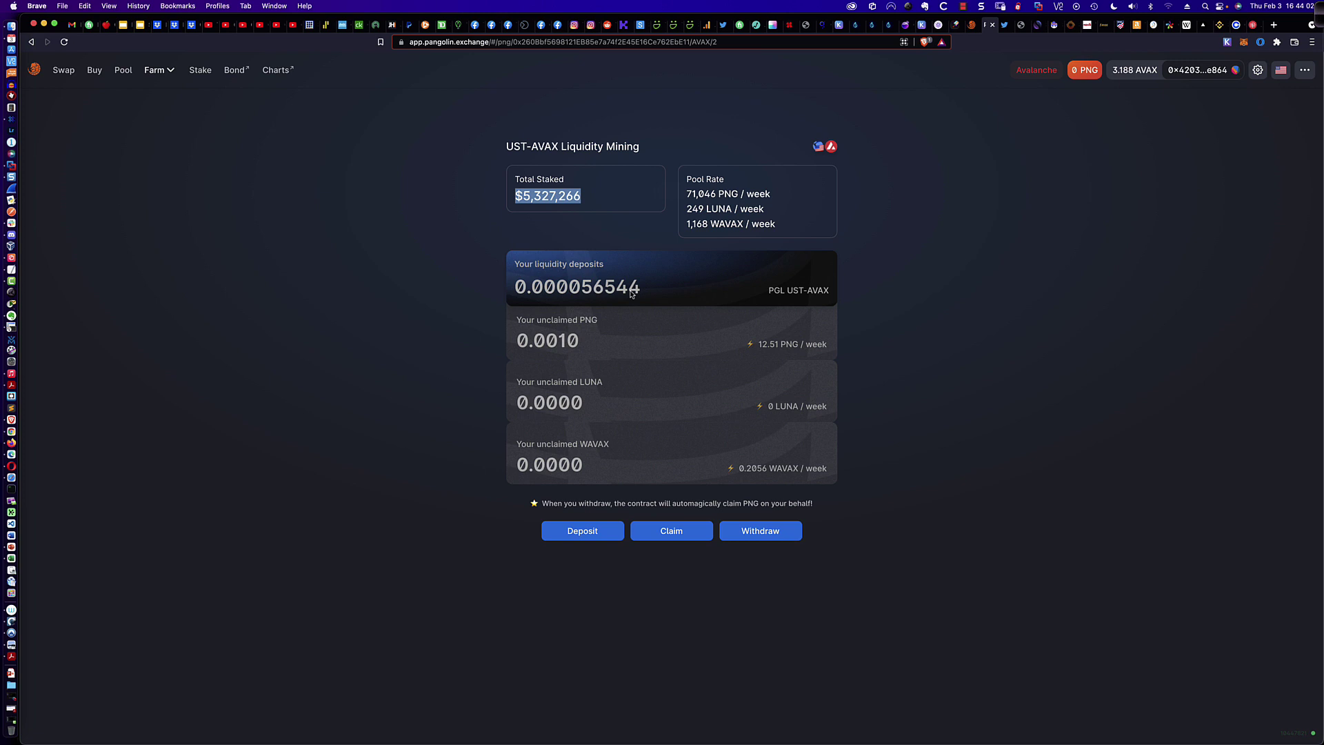
{"action": "left_click", "coordinate": [884, 286]}
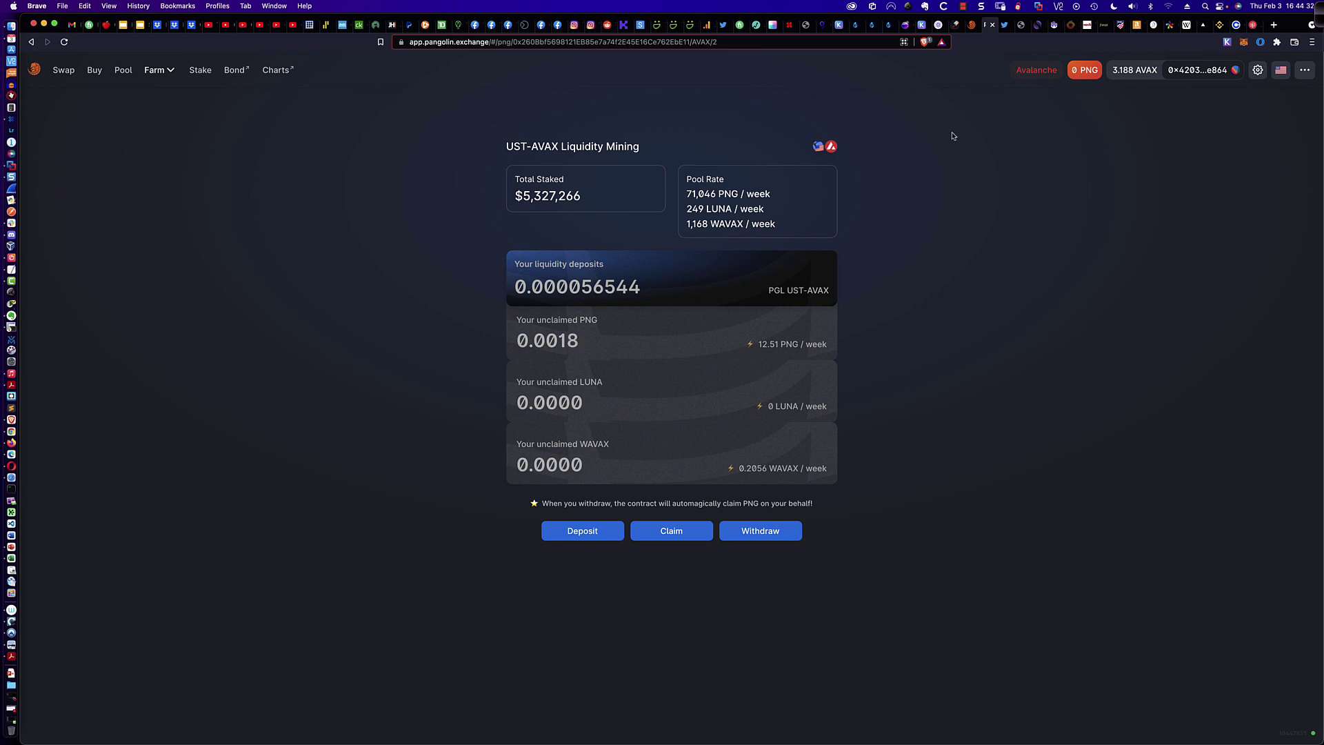
Switch to the pangolin.exchange homepage tab showing PNG at $0.32.
{"action": "left_click", "coordinate": [970, 25]}
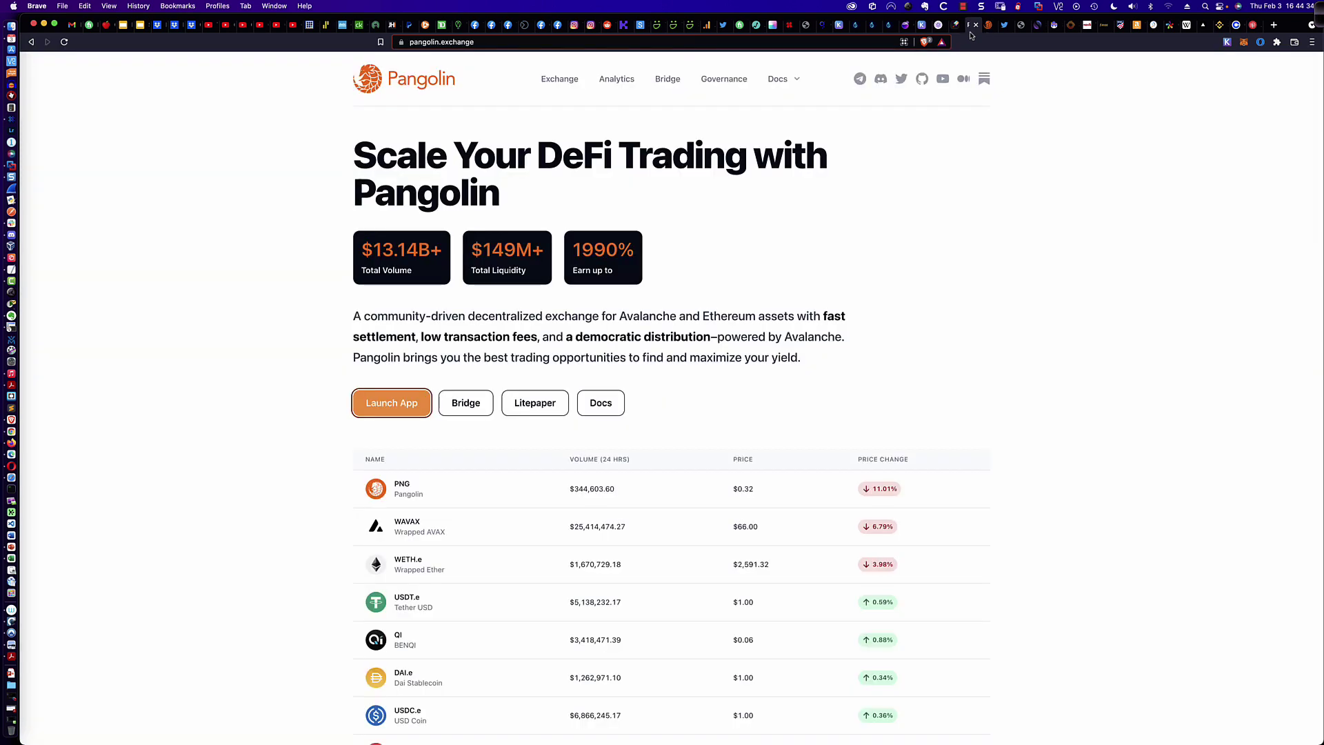